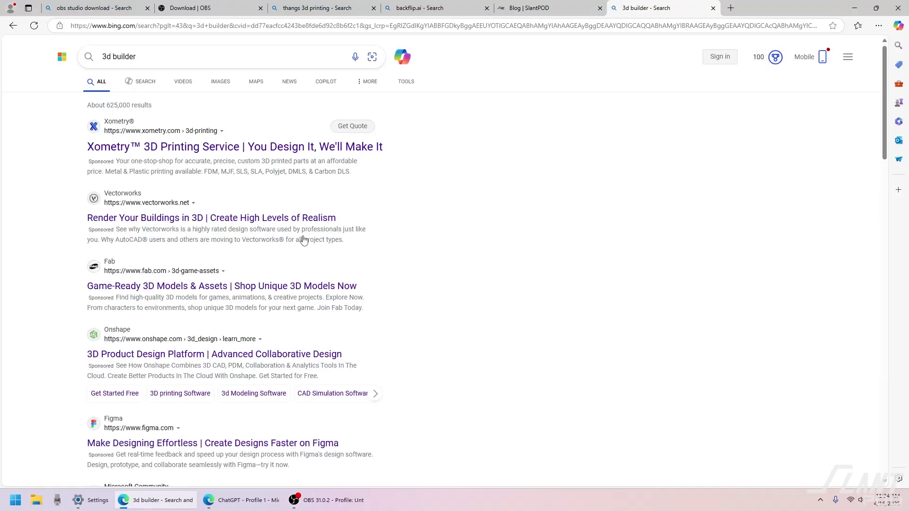
Search Bing for '3d builder download'.
{"action": "scroll", "coordinate": [246, 241], "scroll_direction": "down", "scroll_amount": 6}
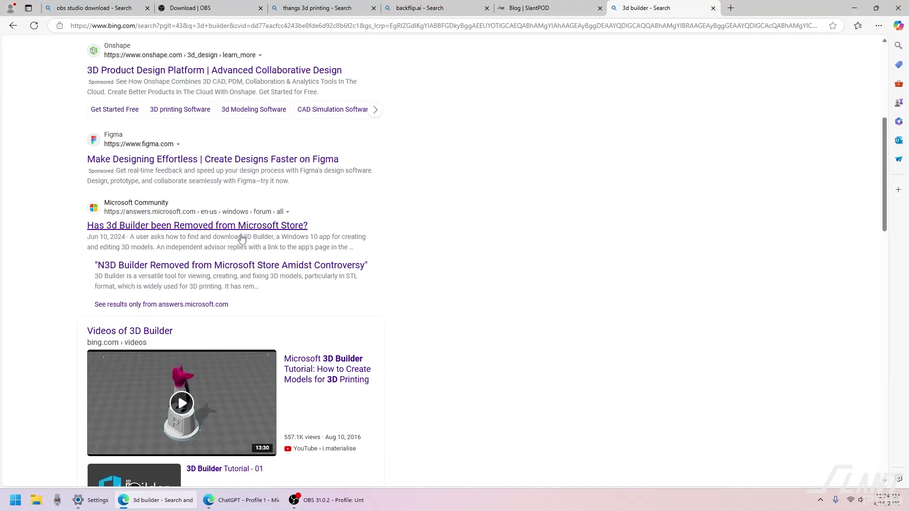
{"action": "scroll", "coordinate": [242, 239], "scroll_direction": "up", "scroll_amount": 6}
{"action": "left_click", "coordinate": [167, 64]}
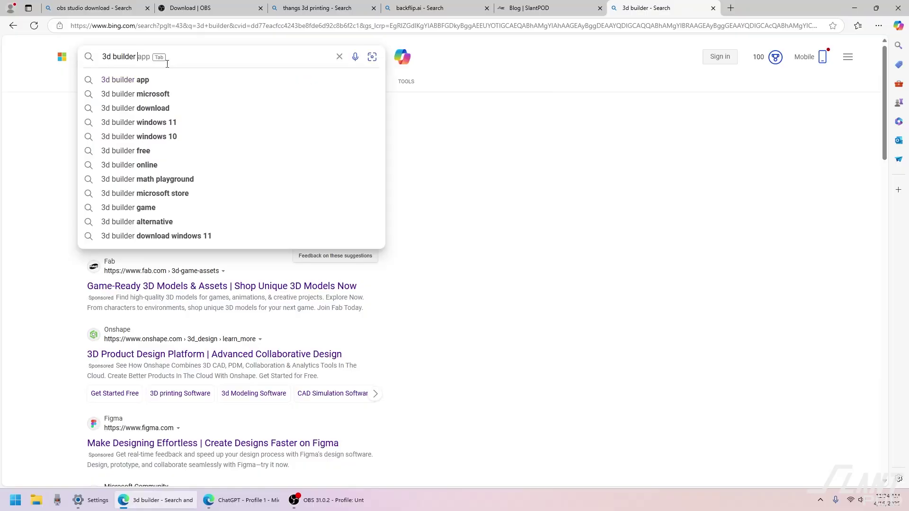
{"action": "type", "text": "download"}
{"action": "key", "text": "Return"}
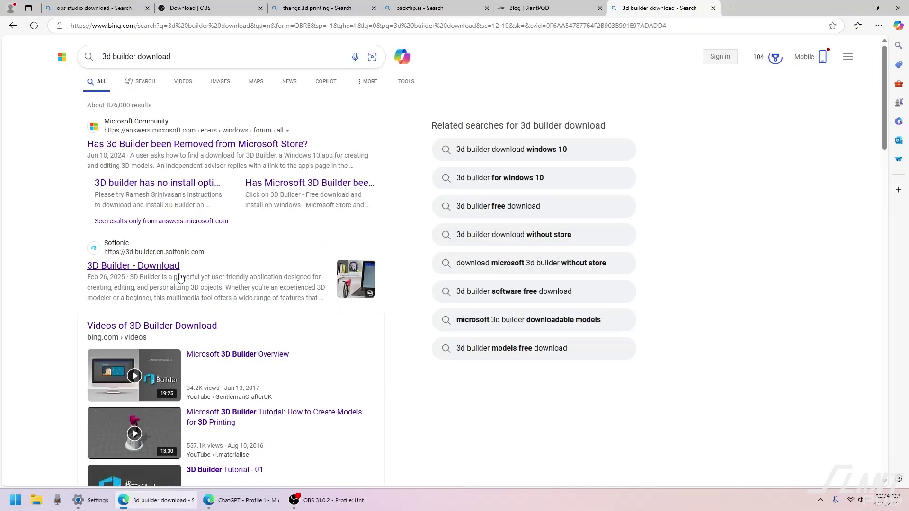
Open the Softonic '3D Builder - Download' result.
{"action": "left_click", "coordinate": [169, 273]}
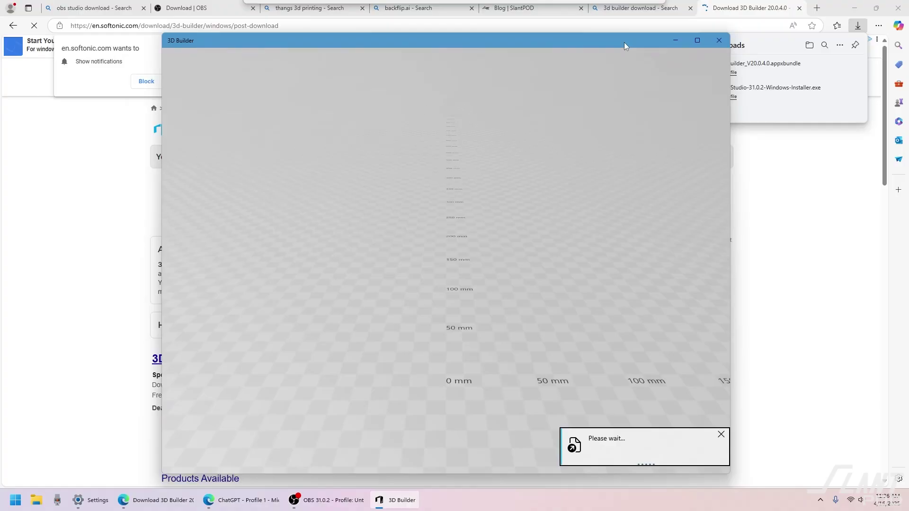
Maximize 3D Builder and start a blank new scene, orbiting around the empty plate.
{"action": "left_click", "coordinate": [697, 40]}
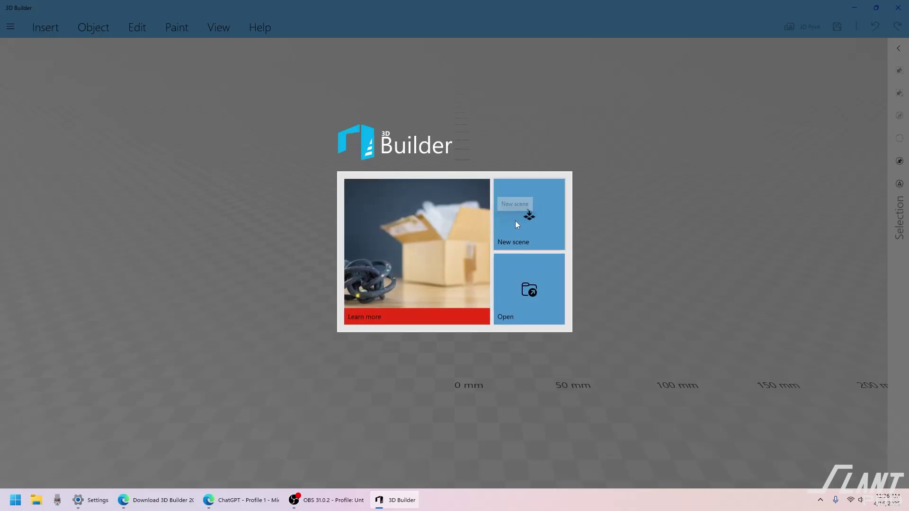
{"action": "left_click", "coordinate": [517, 221]}
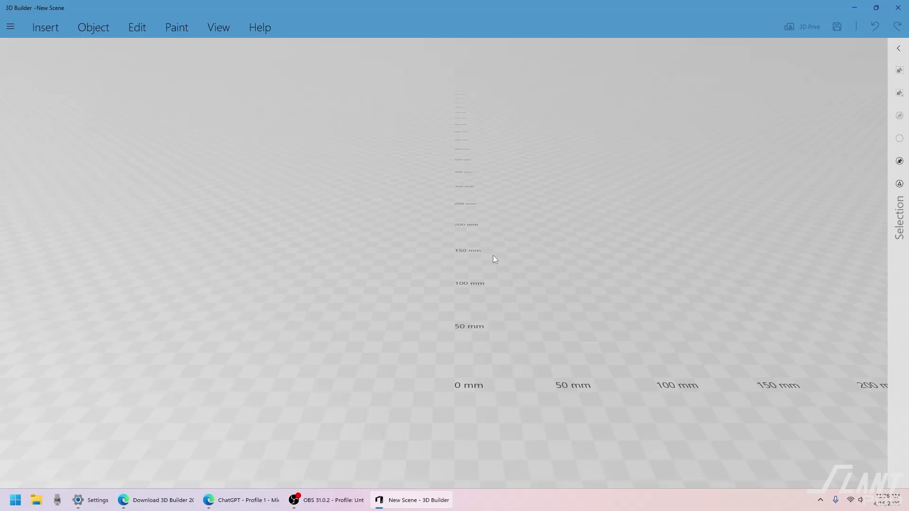
{"action": "right_click_drag", "start_coordinate": [497, 252], "coordinate": [554, 251]}
Insert a cube and slide it along X to -10.42 mm.
{"action": "left_click", "coordinate": [43, 33]}
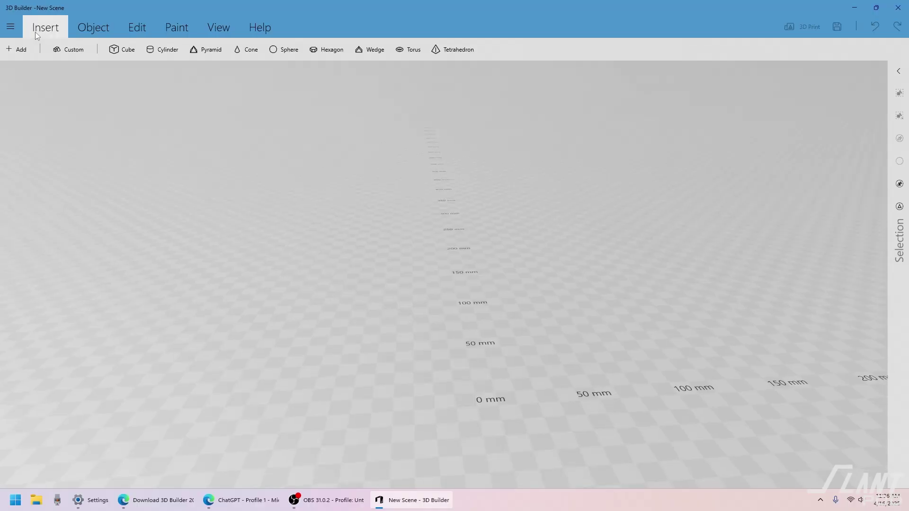
{"action": "left_click", "coordinate": [124, 49]}
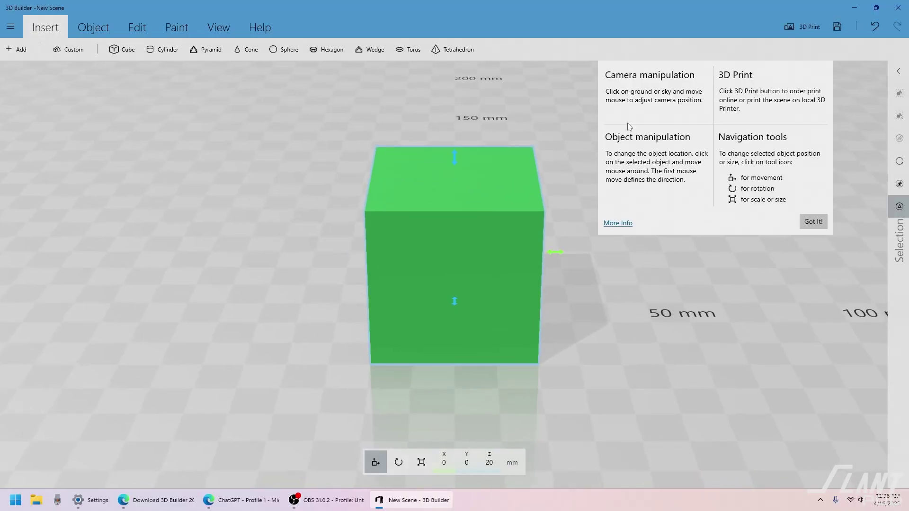
{"action": "left_click", "coordinate": [819, 222]}
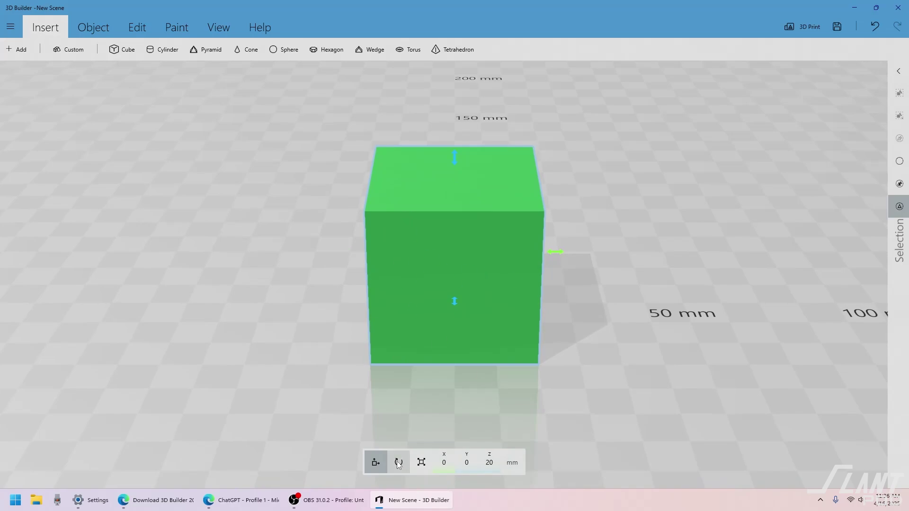
{"action": "left_click_drag", "start_coordinate": [557, 252], "coordinate": [515, 275]}
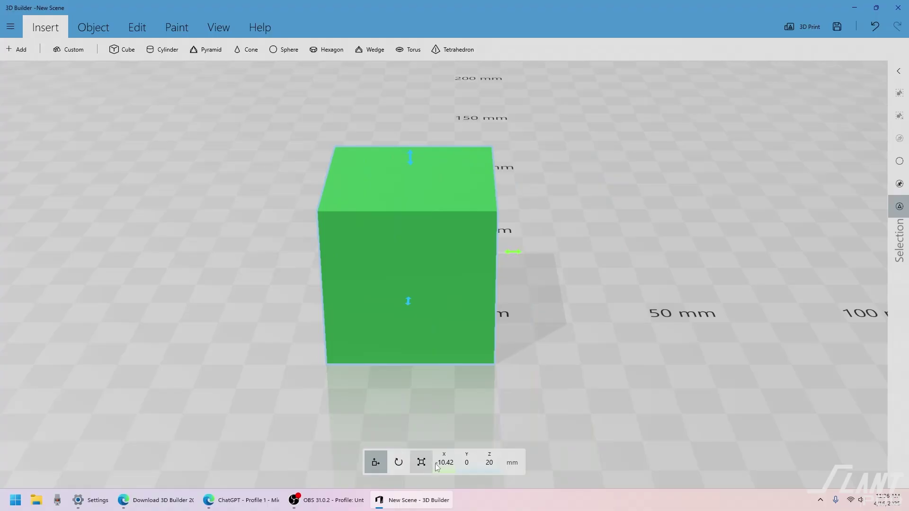
Set the cube's Z position to 100 mm, then back to 20 mm.
{"action": "left_click", "coordinate": [487, 463]}
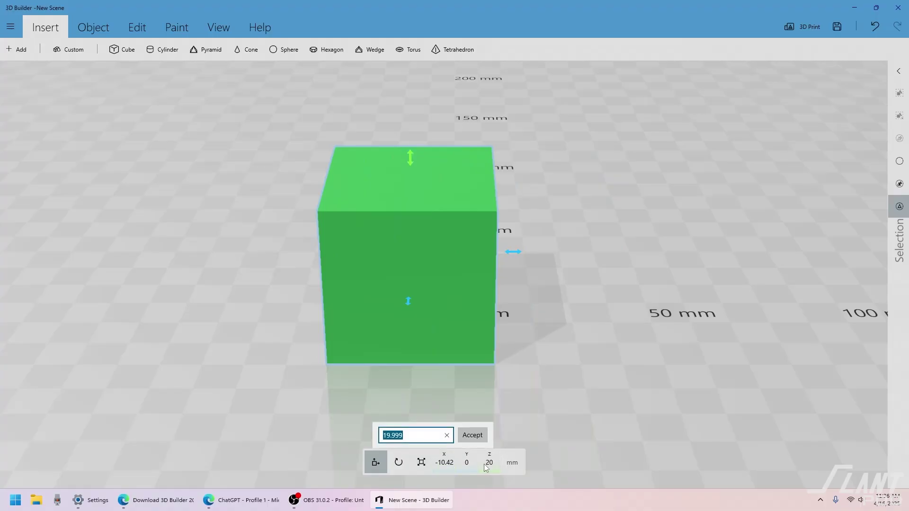
{"action": "type", "text": "100"}
{"action": "key", "text": "Return"}
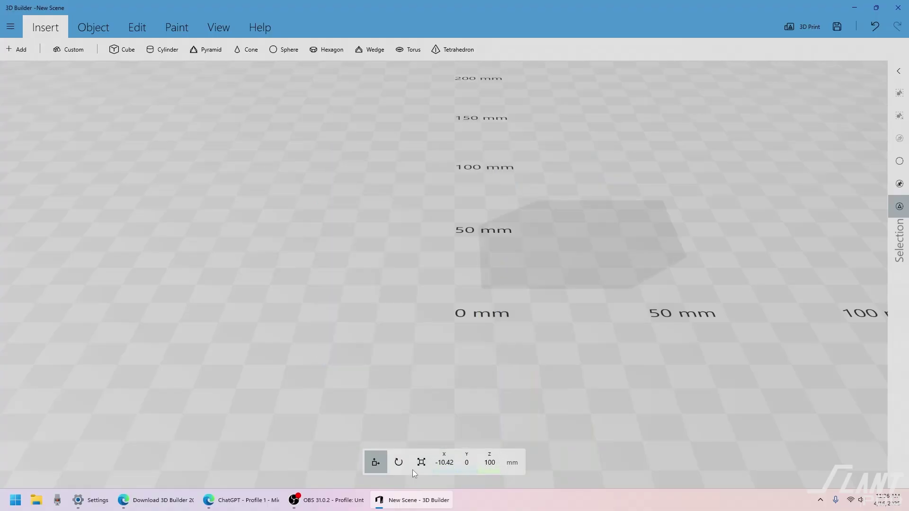
{"action": "scroll", "coordinate": [451, 392], "scroll_direction": "down", "scroll_amount": 5}
{"action": "scroll", "coordinate": [488, 445], "scroll_direction": "up", "scroll_amount": 2}
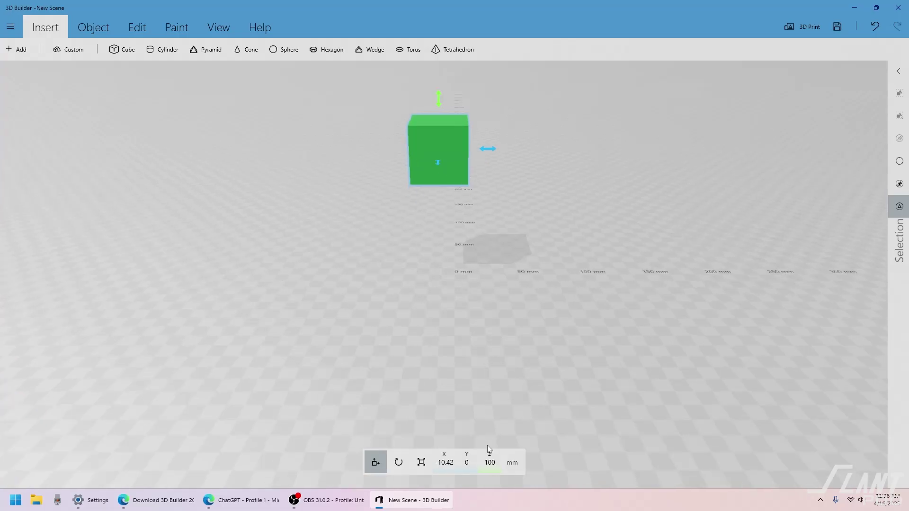
{"action": "left_click", "coordinate": [497, 468]}
{"action": "type", "text": "20"}
{"action": "key", "text": "Return"}
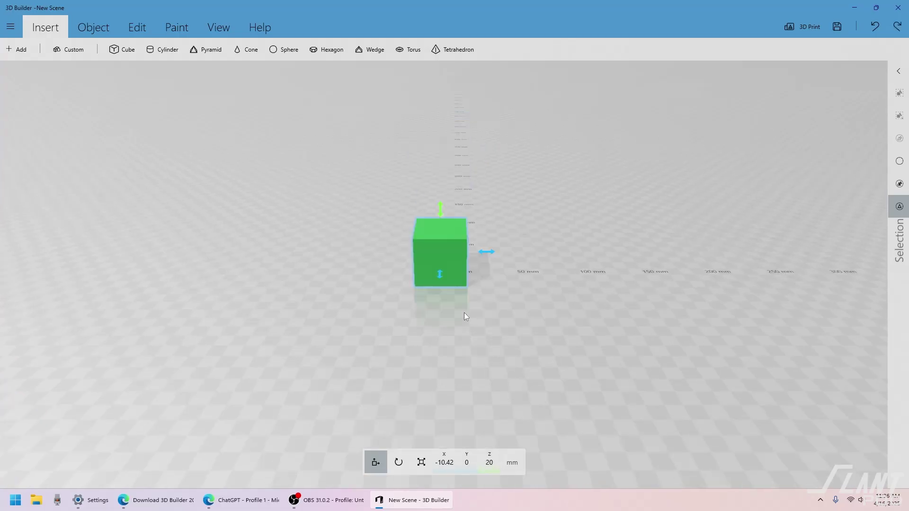
{"action": "scroll", "coordinate": [460, 308], "scroll_direction": "up", "scroll_amount": 4}
{"action": "left_click", "coordinate": [398, 456]}
{"action": "left_click", "coordinate": [398, 347]}
{"action": "left_click", "coordinate": [387, 462]}
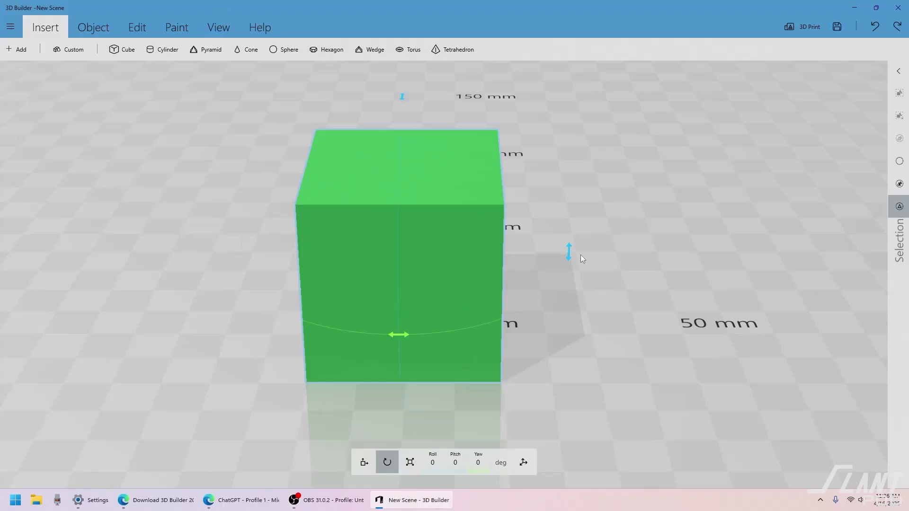
{"action": "left_click_drag", "start_coordinate": [567, 259], "coordinate": [476, 166]}
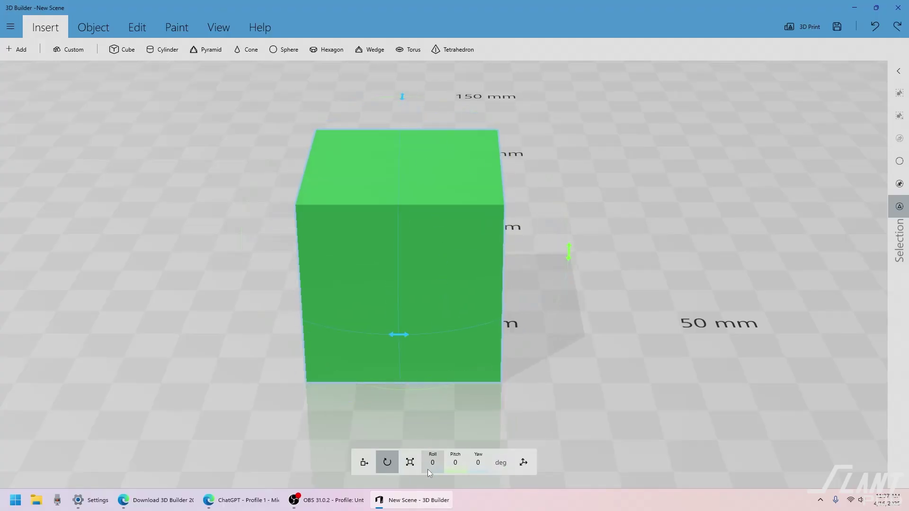
{"action": "left_click", "coordinate": [410, 462]}
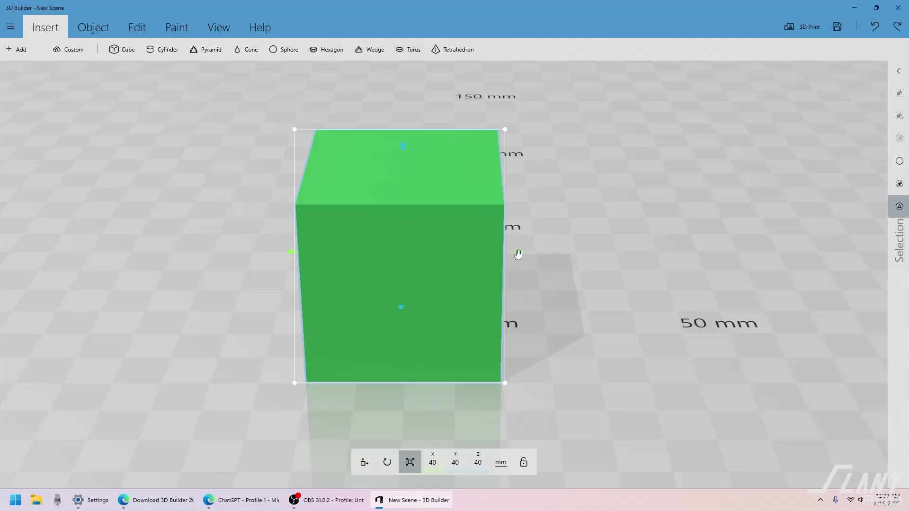
{"action": "left_click_drag", "start_coordinate": [519, 255], "coordinate": [570, 245]}
{"action": "left_click", "coordinate": [524, 472]}
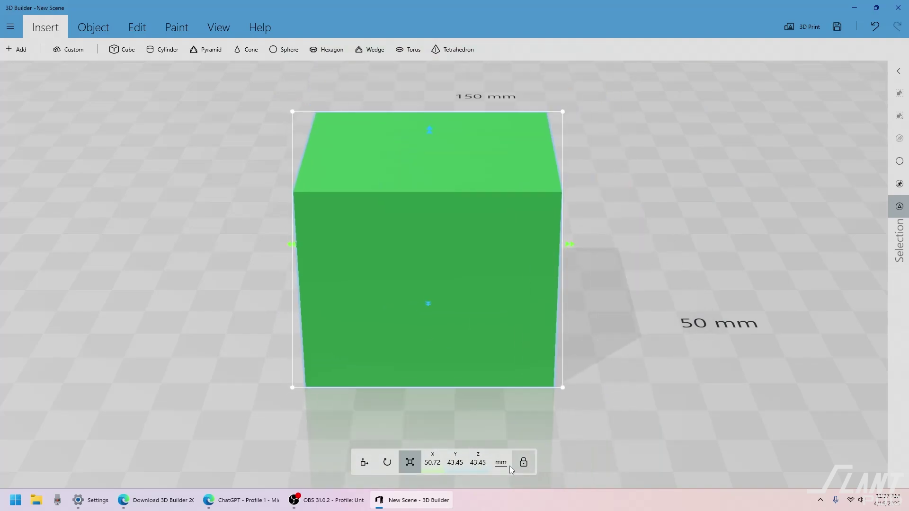
{"action": "left_click_drag", "start_coordinate": [288, 249], "coordinate": [263, 276]}
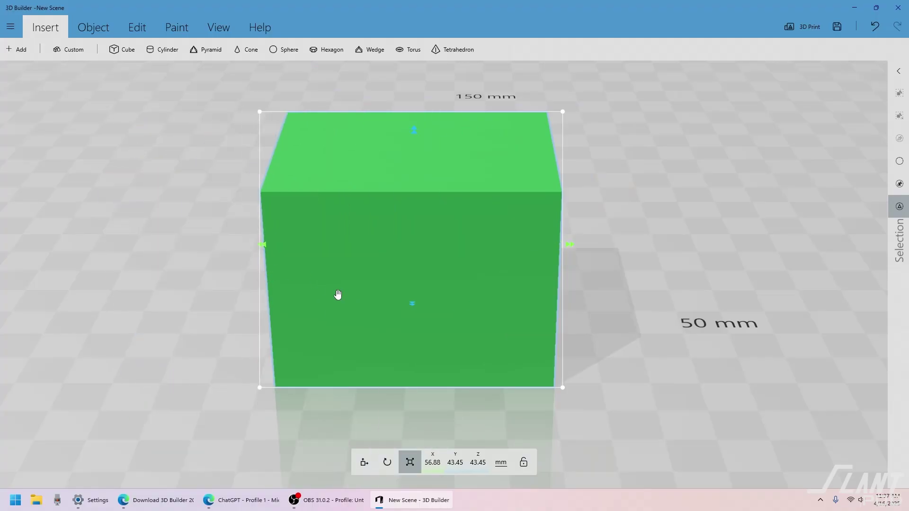
{"action": "key", "text": "ctrl+z"}
{"action": "key", "text": "ctrl+z"}
{"action": "key", "text": "ctrl+z"}
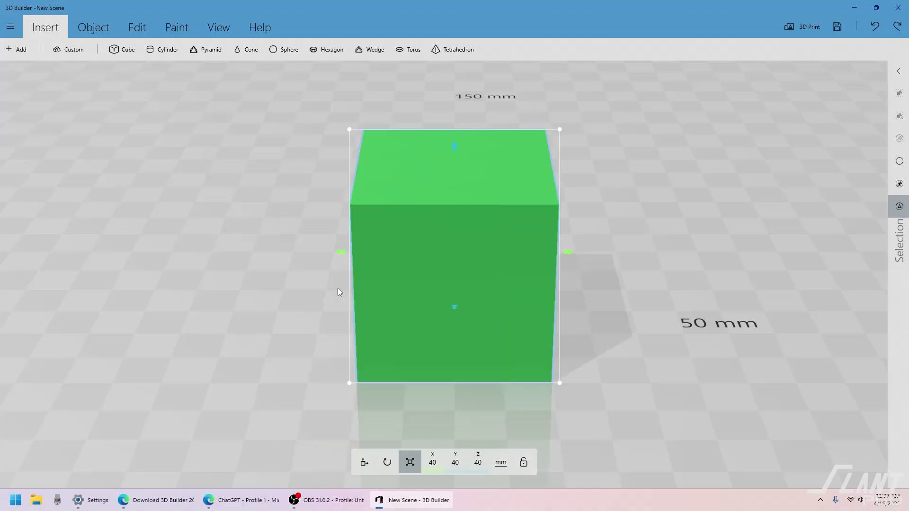
{"action": "left_click", "coordinate": [345, 303]}
{"action": "scroll", "coordinate": [345, 303], "scroll_direction": "down", "scroll_amount": 5}
{"action": "left_click_drag", "start_coordinate": [335, 320], "coordinate": [317, 306]}
{"action": "right_click_drag", "start_coordinate": [317, 307], "coordinate": [454, 243]}
{"action": "left_click", "coordinate": [454, 243]}
{"action": "left_click", "coordinate": [388, 464]}
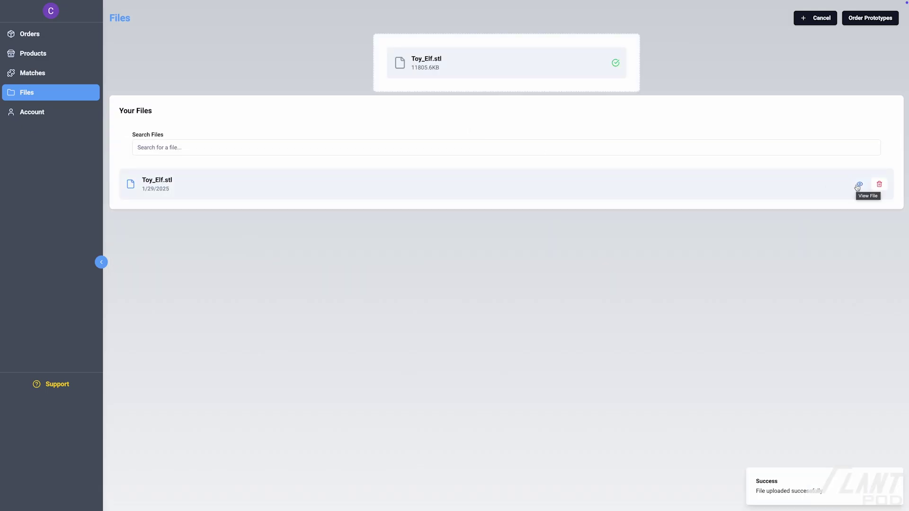
Preview Toy_Elf.stl in 3D from the Files page.
{"action": "left_click", "coordinate": [857, 185]}
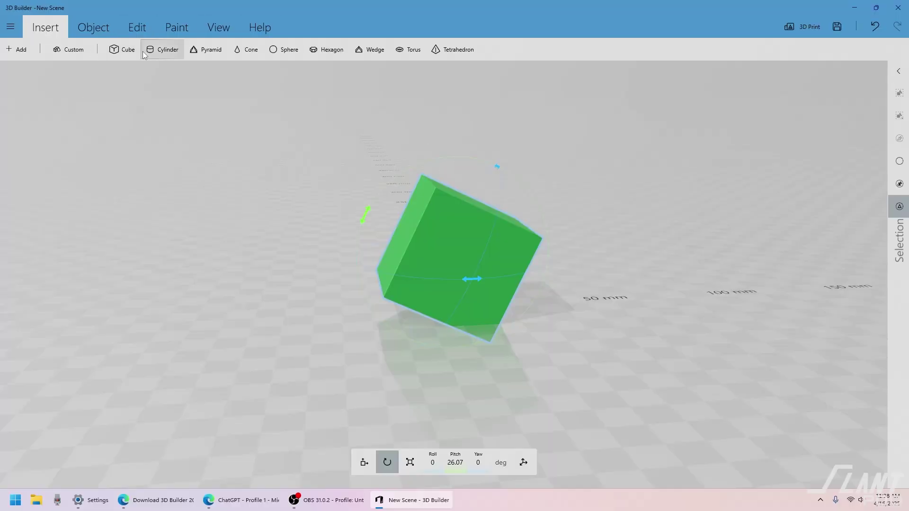
Settle the tilted cube flat onto the build plate.
{"action": "left_click", "coordinate": [88, 28]}
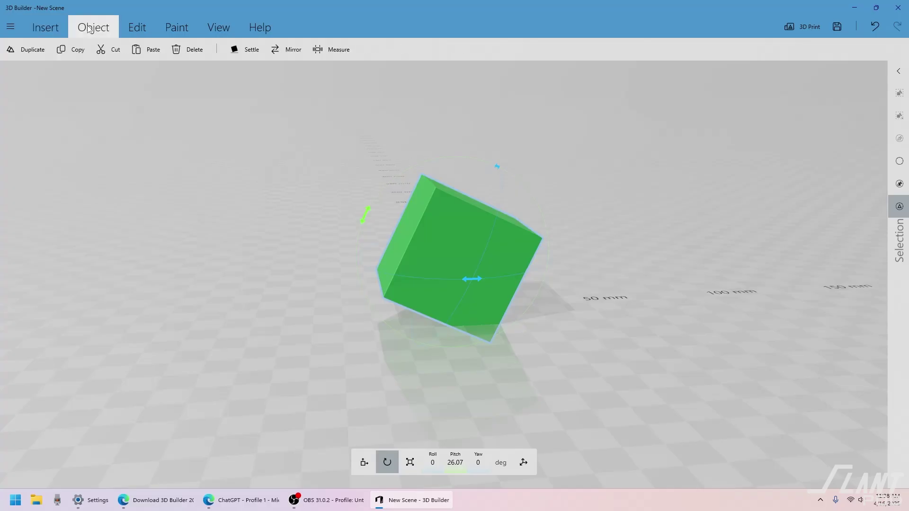
{"action": "left_click", "coordinate": [253, 56]}
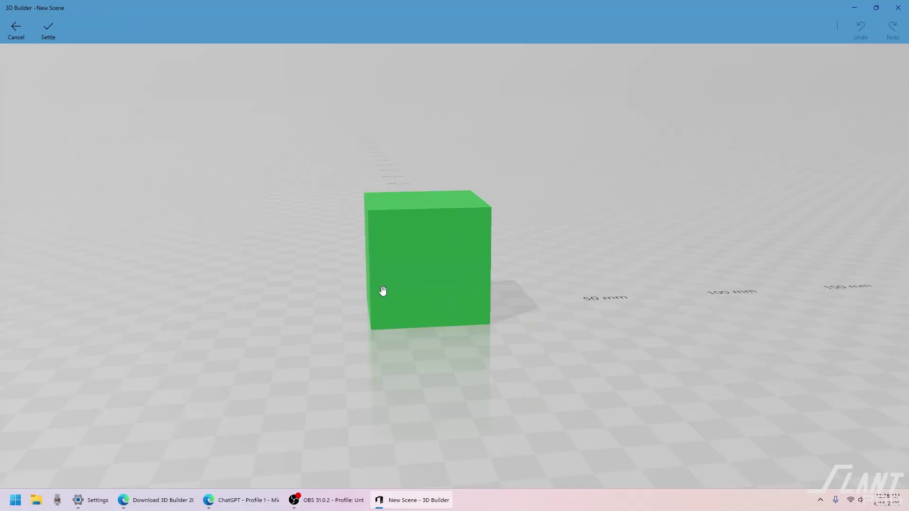
{"action": "left_click", "coordinate": [50, 35]}
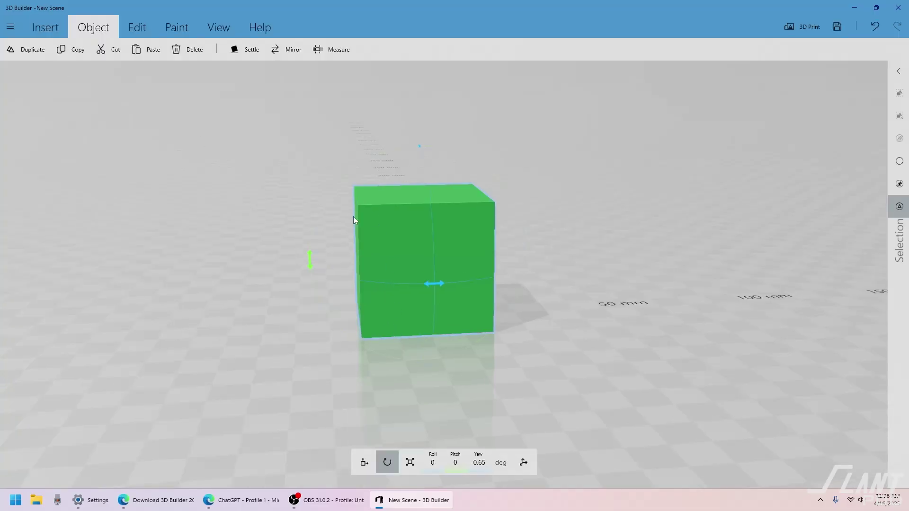
Tilt, raise and shift the cube, then settle it flat again at X -3.65, Y 0.49.
{"action": "left_click_drag", "start_coordinate": [315, 236], "coordinate": [344, 208]}
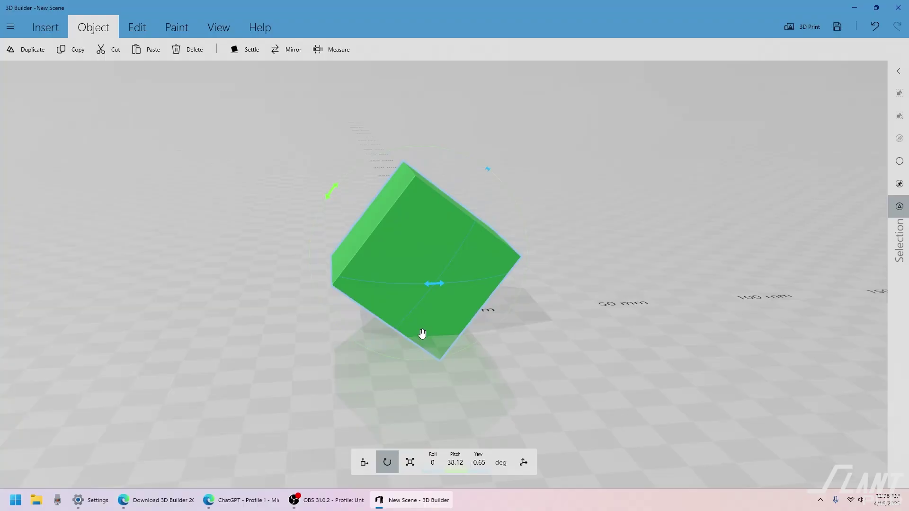
{"action": "left_click", "coordinate": [364, 463]}
{"action": "left_click_drag", "start_coordinate": [417, 145], "coordinate": [355, 117]}
{"action": "left_click_drag", "start_coordinate": [312, 186], "coordinate": [387, 184]}
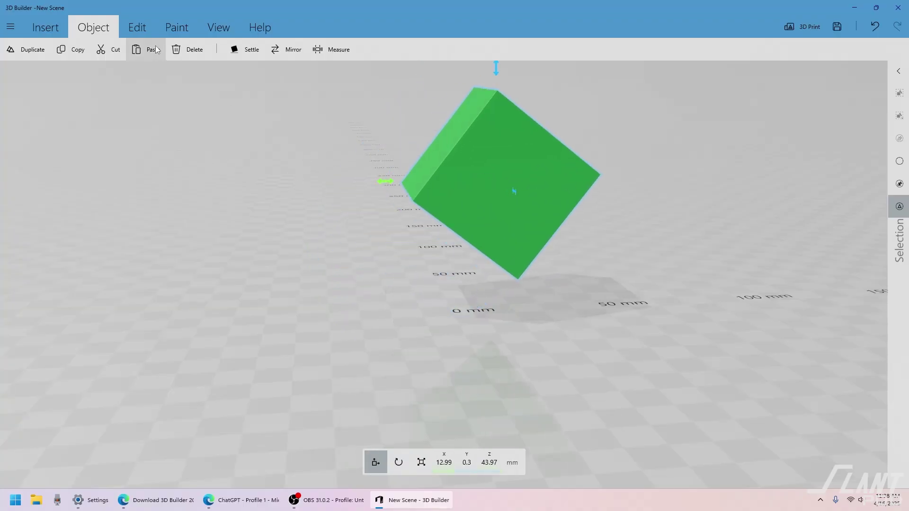
{"action": "left_click", "coordinate": [241, 52]}
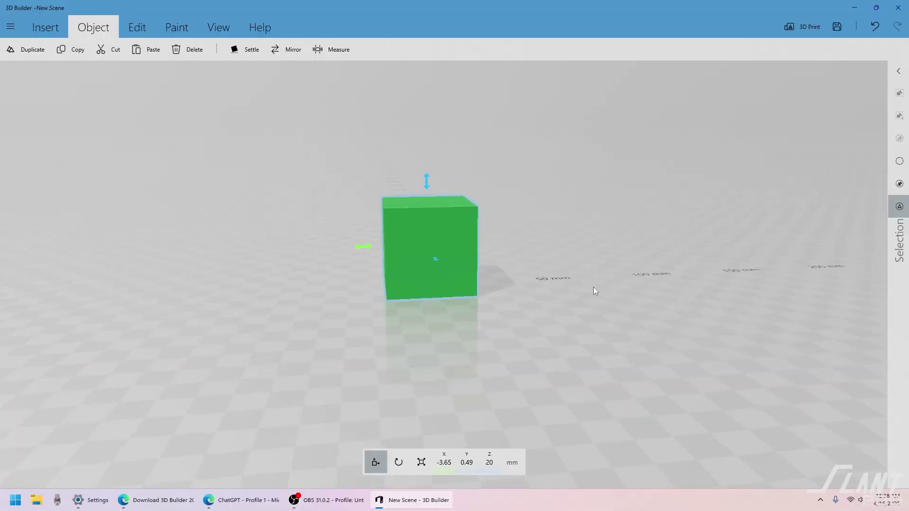
Switch to rotate mode and orbit the view around the cube.
{"action": "left_click_drag", "start_coordinate": [593, 287], "coordinate": [561, 357]}
{"action": "left_click", "coordinate": [393, 462]}
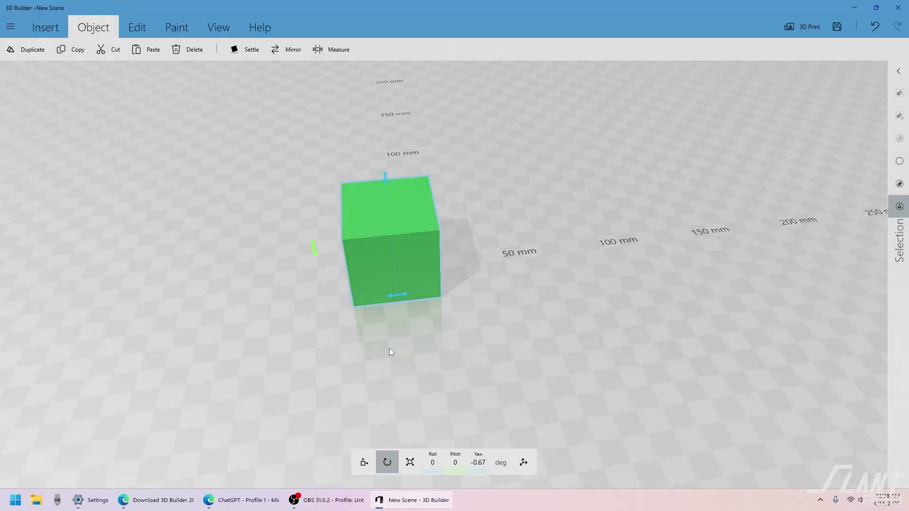
{"action": "left_click_drag", "start_coordinate": [393, 295], "coordinate": [528, 297]}
{"action": "left_click", "coordinate": [518, 326]}
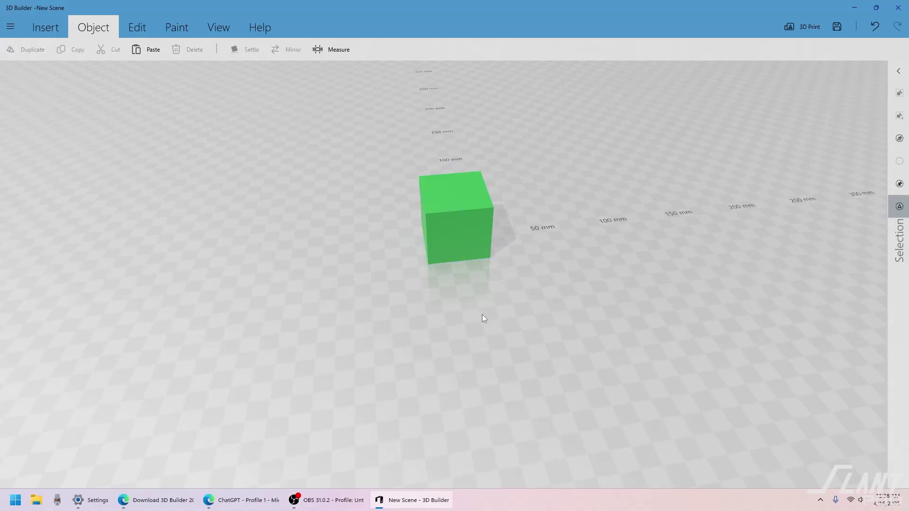
{"action": "left_click_drag", "start_coordinate": [481, 314], "coordinate": [371, 317]}
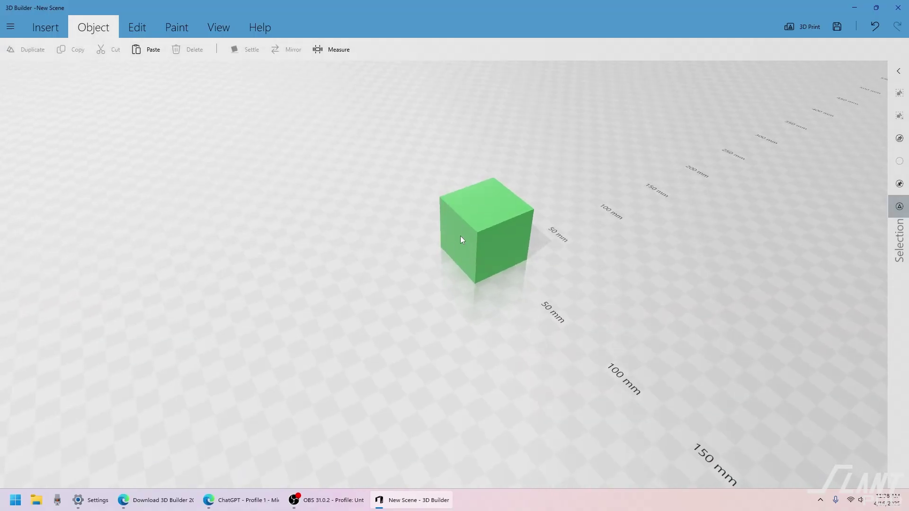
Rotate the green cube to a yaw of 97.02°.
{"action": "left_click", "coordinate": [489, 215]}
{"action": "left_click_drag", "start_coordinate": [436, 254], "coordinate": [459, 253]}
{"action": "scroll", "coordinate": [457, 253], "scroll_direction": "up", "scroll_amount": 3}
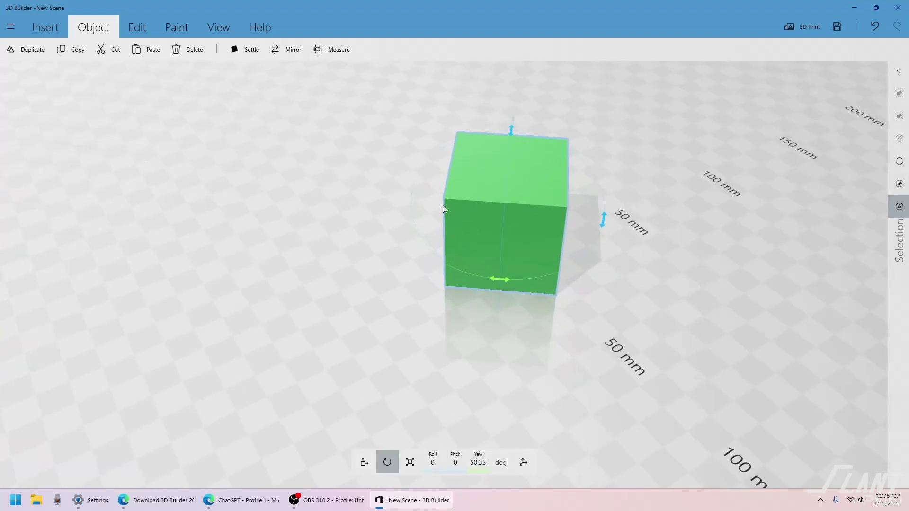
{"action": "left_click_drag", "start_coordinate": [495, 281], "coordinate": [440, 250]}
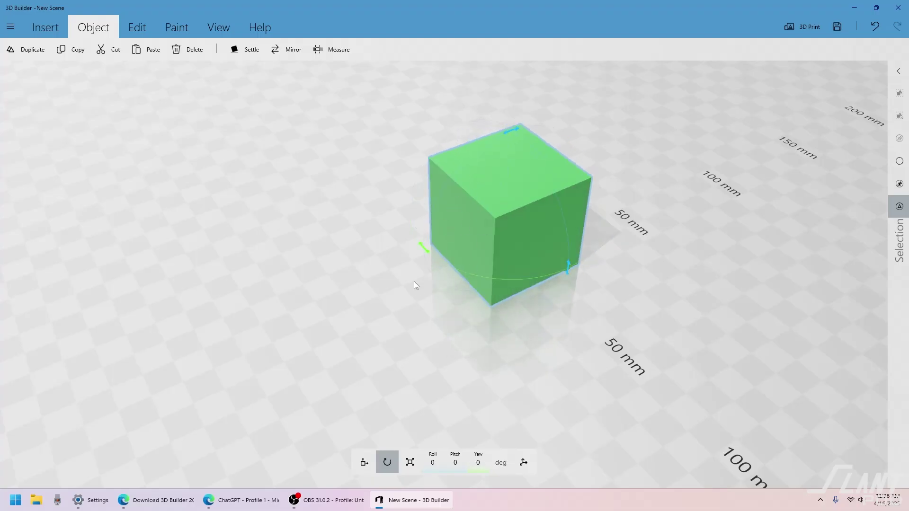
{"action": "left_click_drag", "start_coordinate": [432, 253], "coordinate": [575, 272]}
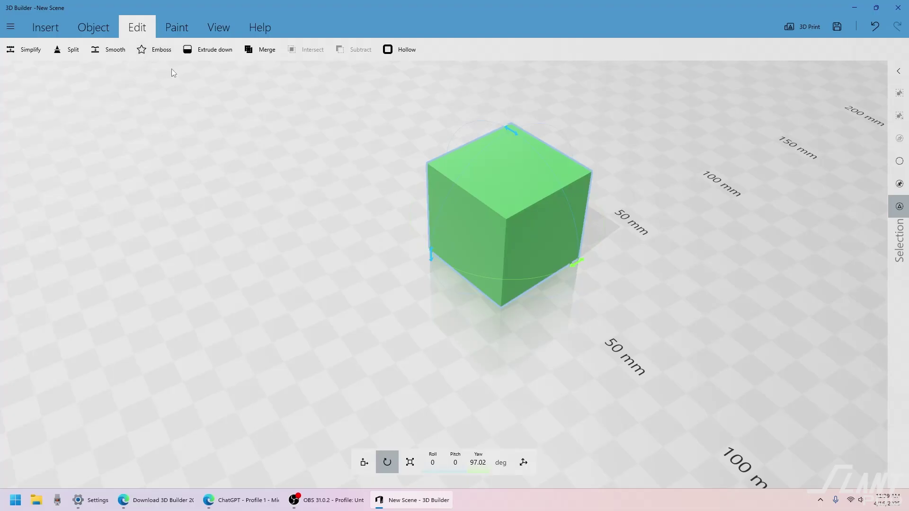
Slide the green cube to a new position on the floor.
{"action": "scroll", "coordinate": [419, 176], "scroll_direction": "up", "scroll_amount": 3}
{"action": "left_click_drag", "start_coordinate": [419, 176], "coordinate": [368, 313]}
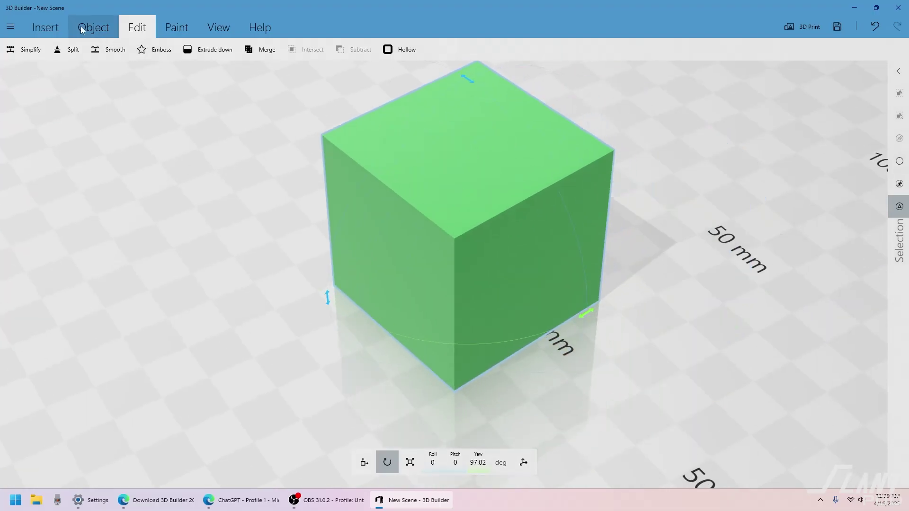
{"action": "left_click", "coordinate": [47, 27]}
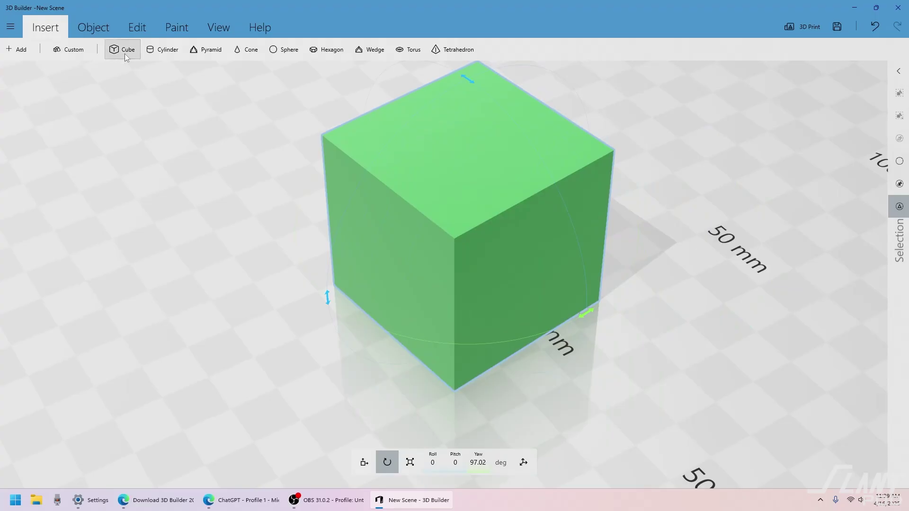
Add a cylinder, move it clear of the cube and lift it upward.
{"action": "left_click", "coordinate": [152, 51]}
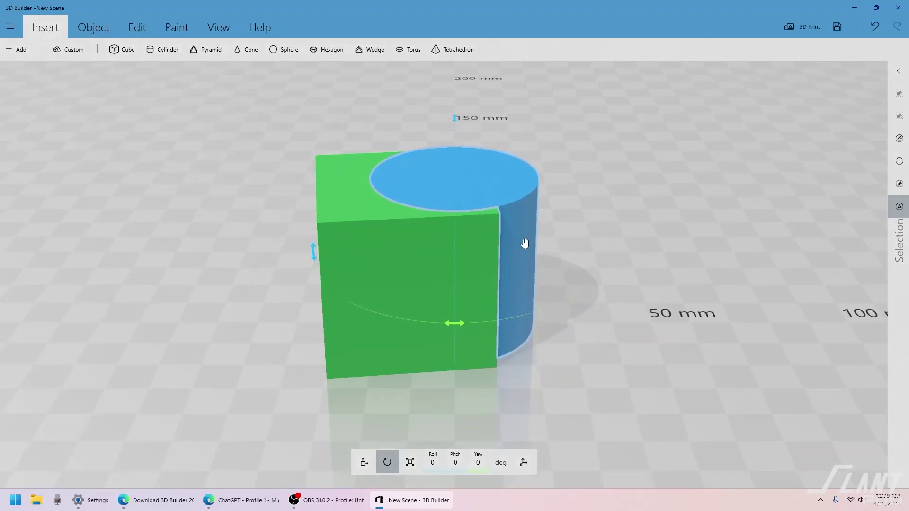
{"action": "left_click", "coordinate": [365, 460]}
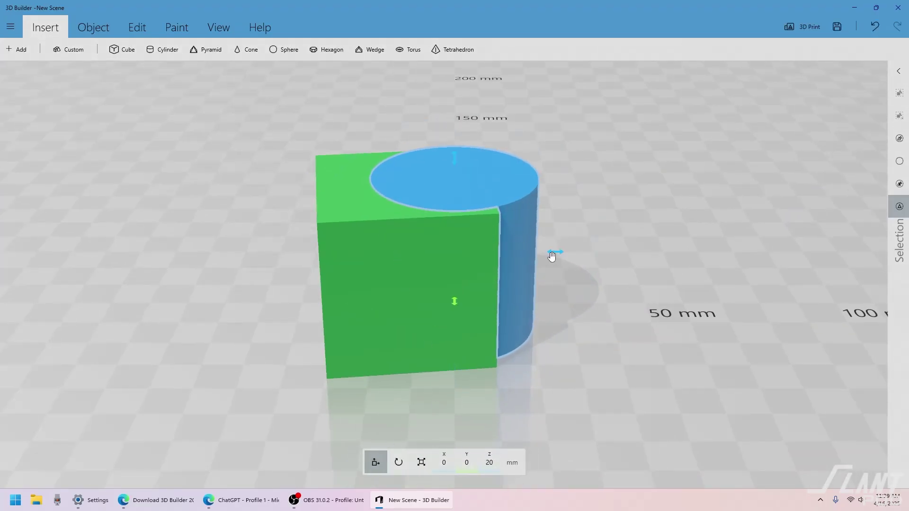
{"action": "left_click_drag", "start_coordinate": [552, 256], "coordinate": [597, 312]}
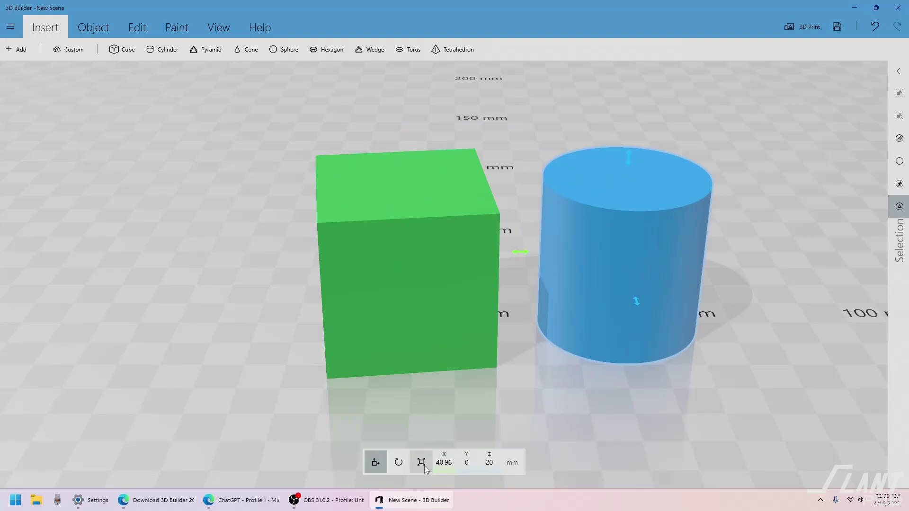
{"action": "left_click_drag", "start_coordinate": [630, 160], "coordinate": [653, 50]}
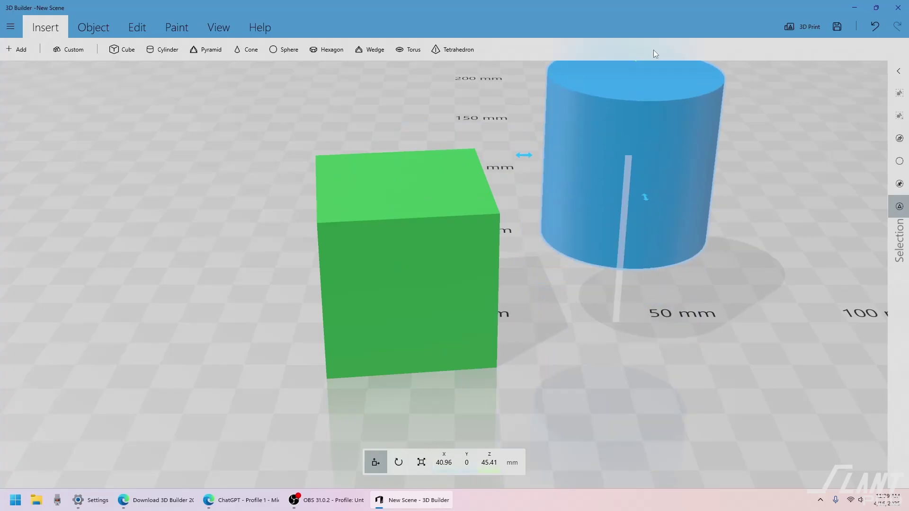
Scale the cylinder to 14.33 mm and rest it on the cube's top at Z 40.
{"action": "left_click", "coordinate": [421, 462]}
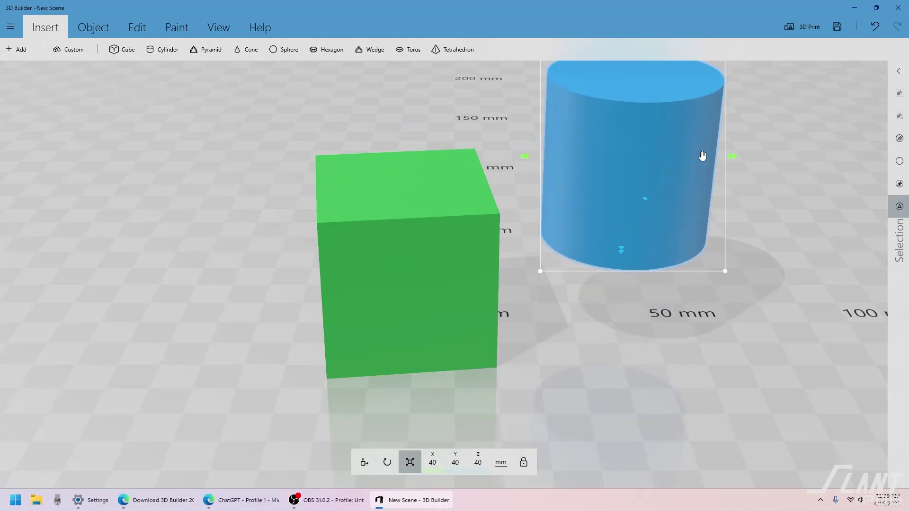
{"action": "left_click_drag", "start_coordinate": [733, 158], "coordinate": [574, 243]}
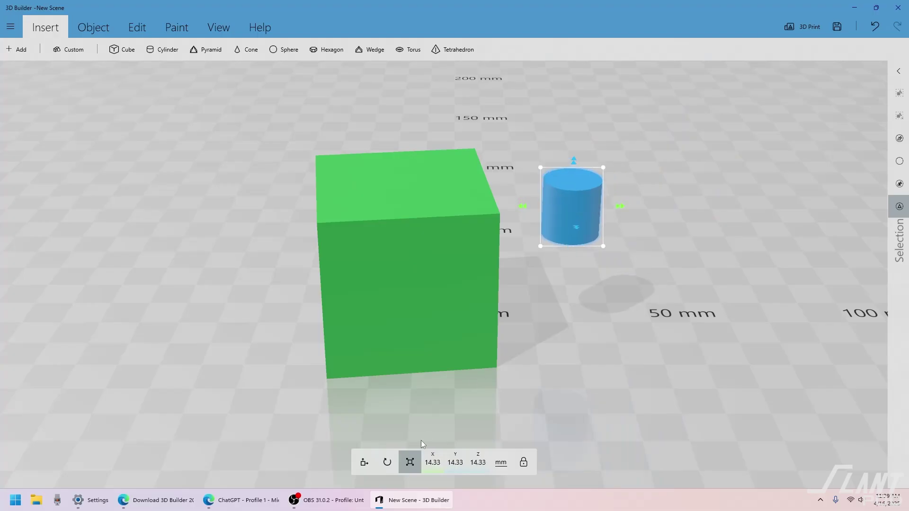
{"action": "left_click", "coordinate": [359, 467]}
{"action": "left_click_drag", "start_coordinate": [529, 209], "coordinate": [341, 227]}
{"action": "left_click_drag", "start_coordinate": [393, 166], "coordinate": [392, 129]}
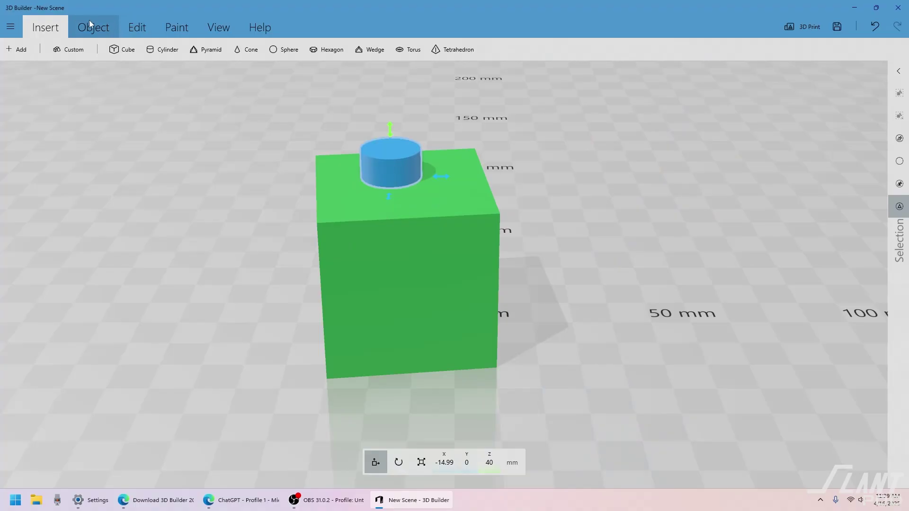
{"action": "left_click", "coordinate": [113, 28]}
{"action": "left_click", "coordinate": [138, 28]}
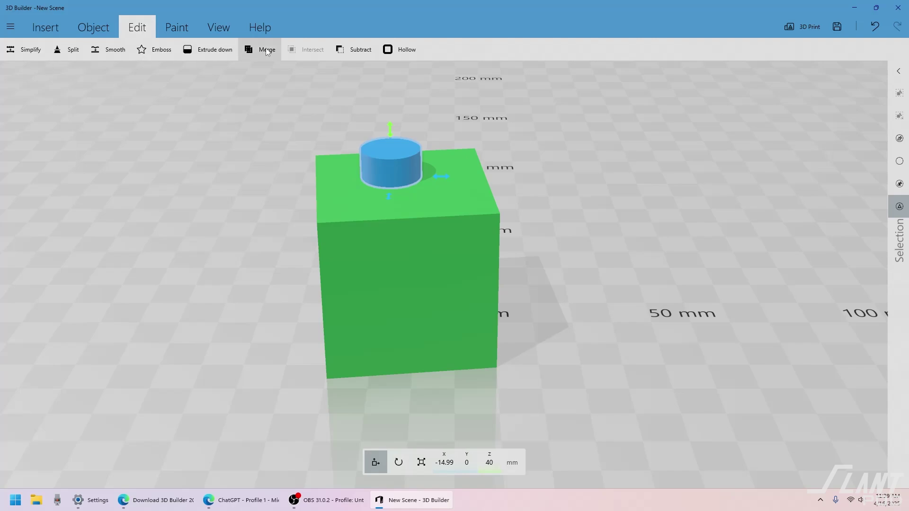
{"action": "left_click", "coordinate": [359, 55]}
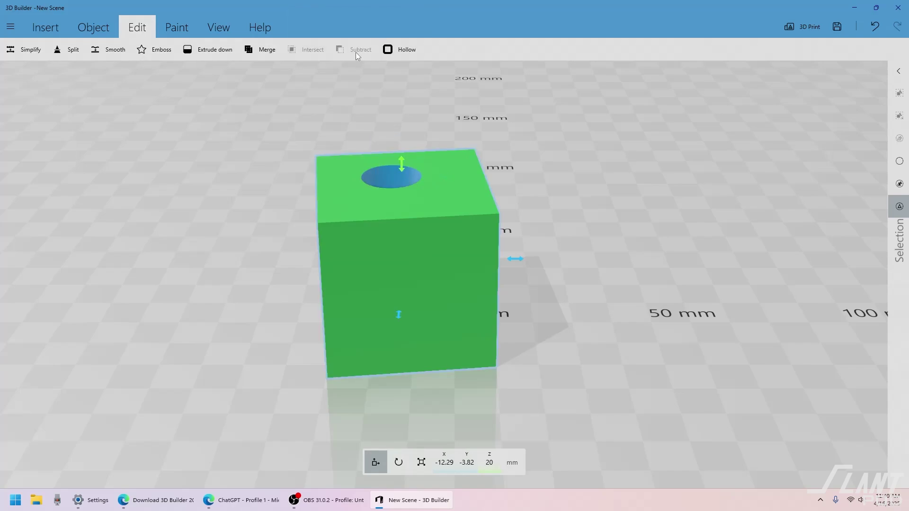
{"action": "left_click", "coordinate": [546, 189]}
{"action": "left_click_drag", "start_coordinate": [546, 189], "coordinate": [538, 231]}
{"action": "key", "text": "ctrl+z"}
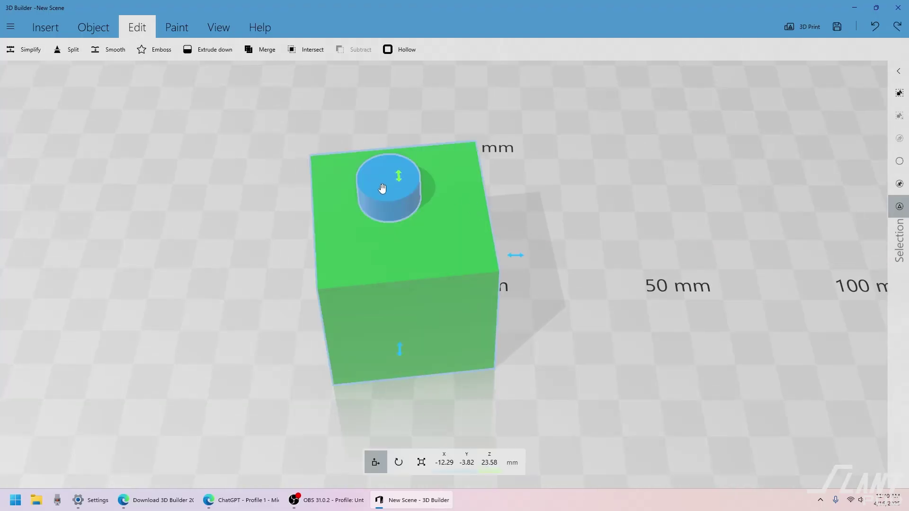
{"action": "left_click", "coordinate": [404, 235]}
{"action": "left_click_drag", "start_coordinate": [474, 213], "coordinate": [492, 208]}
{"action": "left_click", "coordinate": [371, 167]}
{"action": "left_click", "coordinate": [369, 166]}
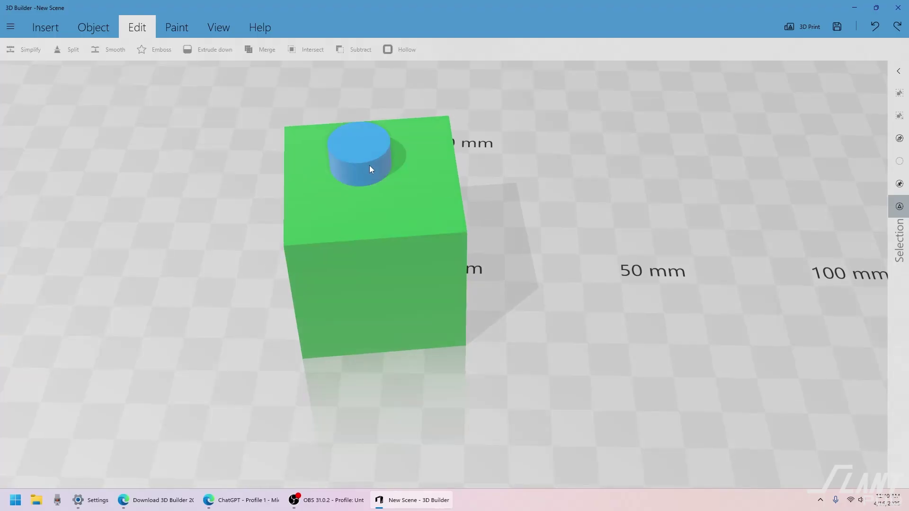
{"action": "left_click", "coordinate": [396, 229]}
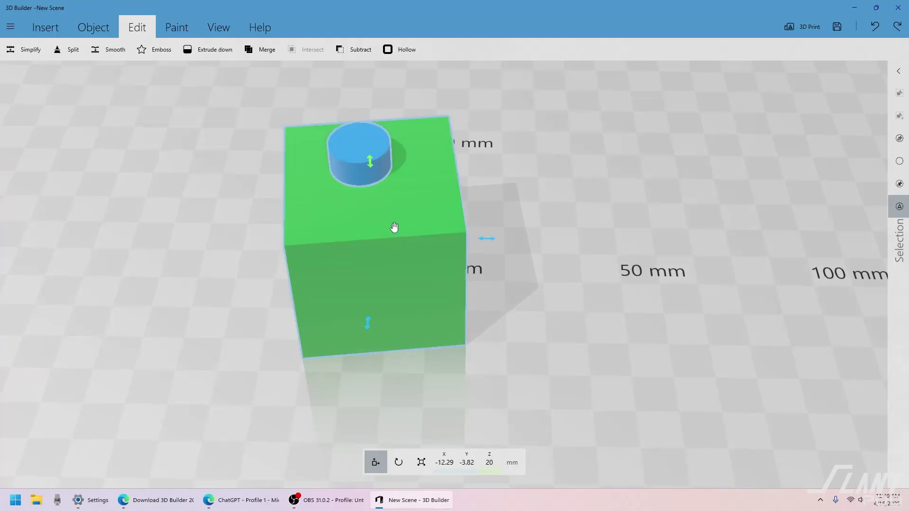
{"action": "left_click", "coordinate": [360, 53]}
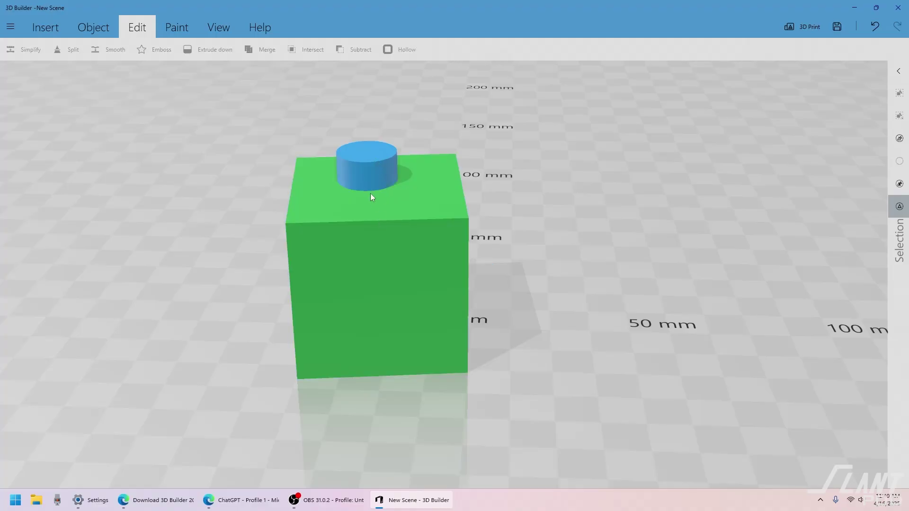
Delete the cylinder and hollow the green cube with 1 mm walls.
{"action": "left_click", "coordinate": [369, 189]}
{"action": "key", "text": "Delete"}
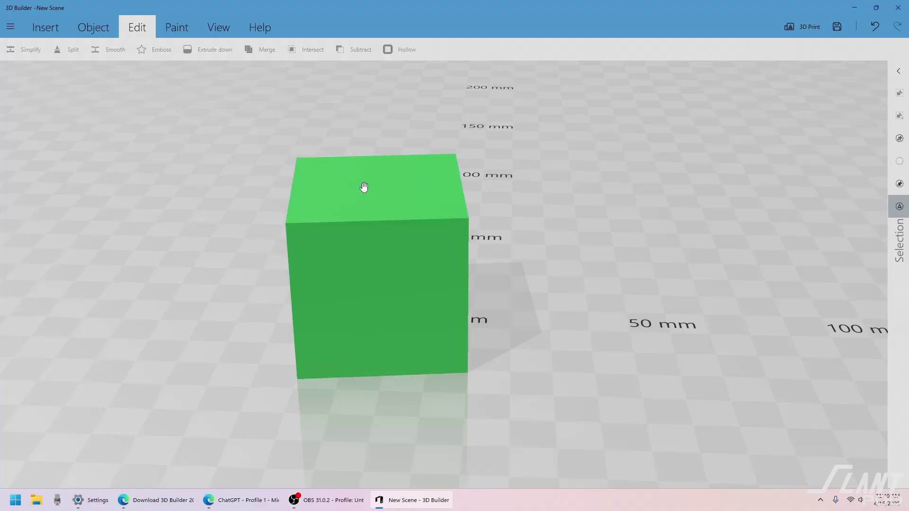
{"action": "left_click", "coordinate": [382, 232]}
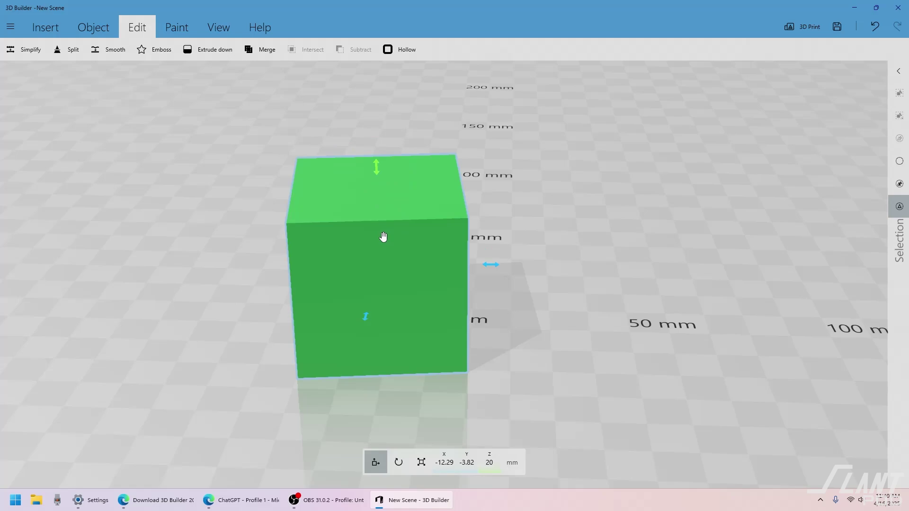
{"action": "left_click", "coordinate": [402, 58]}
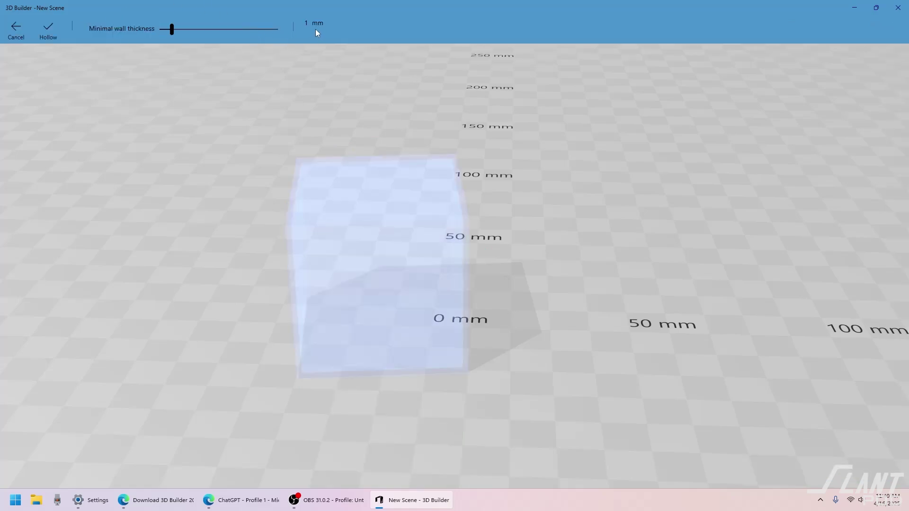
{"action": "left_click", "coordinate": [47, 29]}
{"action": "left_click_drag", "start_coordinate": [470, 218], "coordinate": [497, 192]}
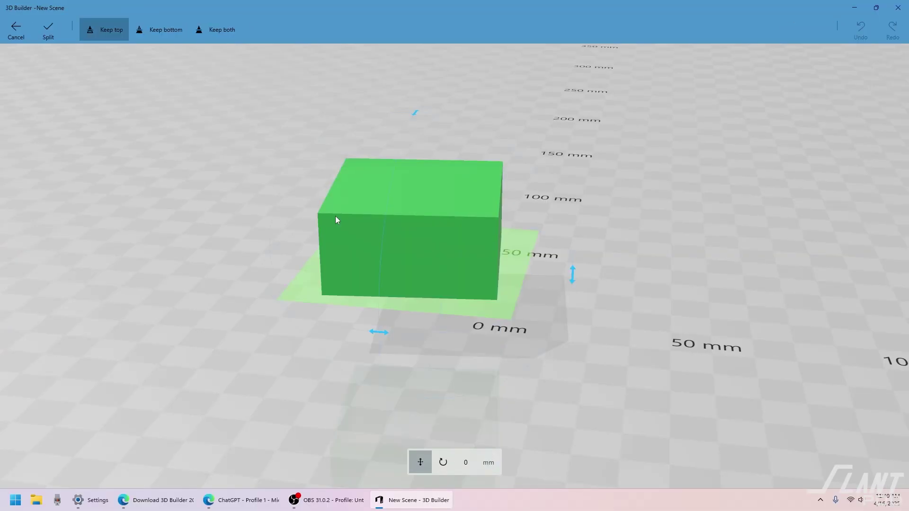
Tip the cutting plane upright (pitch -90, yaw 180) and split, keeping the top part.
{"action": "right_click_drag", "start_coordinate": [543, 339], "coordinate": [592, 325]}
{"action": "scroll", "coordinate": [540, 302], "scroll_direction": "down", "scroll_amount": 2}
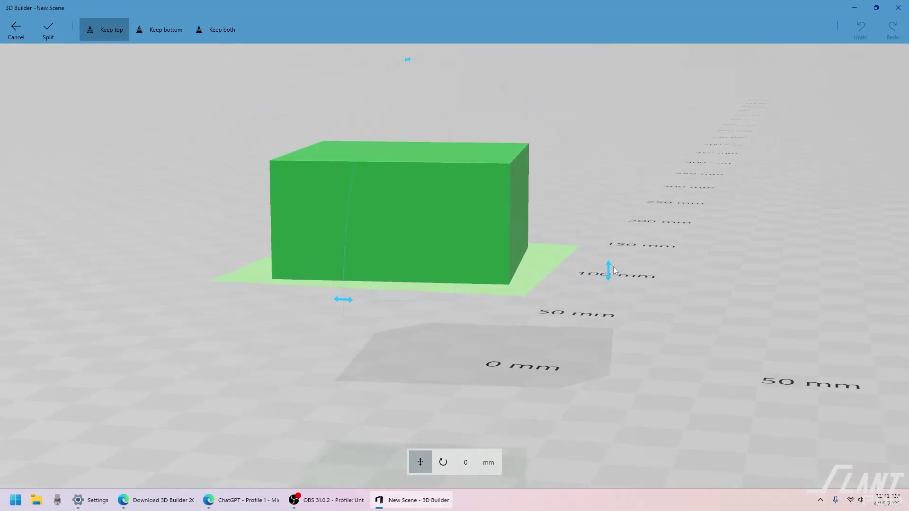
{"action": "left_click_drag", "start_coordinate": [613, 269], "coordinate": [583, 189]}
{"action": "right_click_drag", "start_coordinate": [584, 189], "coordinate": [491, 251]}
{"action": "scroll", "coordinate": [493, 250], "scroll_direction": "up", "scroll_amount": 2}
{"action": "scroll", "coordinate": [530, 209], "scroll_direction": "down", "scroll_amount": 2}
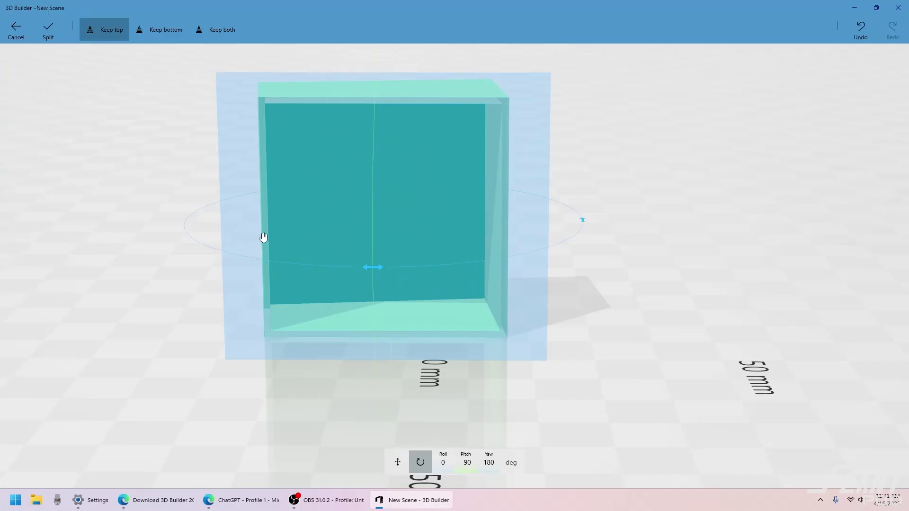
{"action": "left_click", "coordinate": [58, 30]}
{"action": "right_click_drag", "start_coordinate": [212, 254], "coordinate": [308, 309]}
Tip the open box so its open side faces up, then settle it onto the build plate.
{"action": "scroll", "coordinate": [284, 311], "scroll_direction": "down", "scroll_amount": 3}
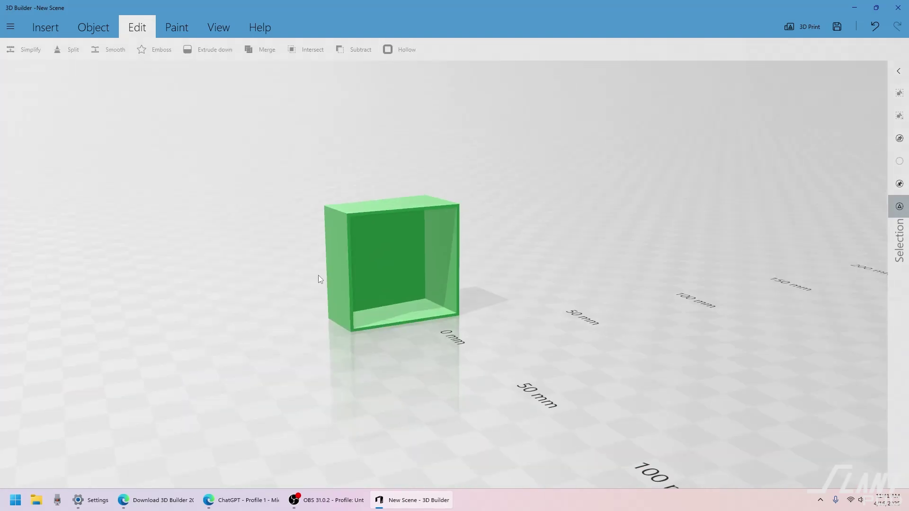
{"action": "right_click_drag", "start_coordinate": [373, 329], "coordinate": [520, 354]}
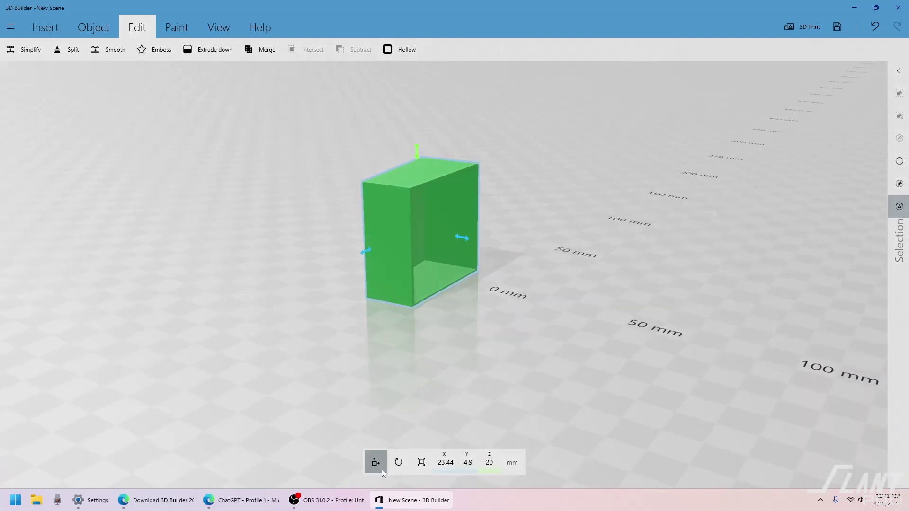
{"action": "left_click", "coordinate": [399, 462]}
{"action": "left_click_drag", "start_coordinate": [498, 246], "coordinate": [413, 99]}
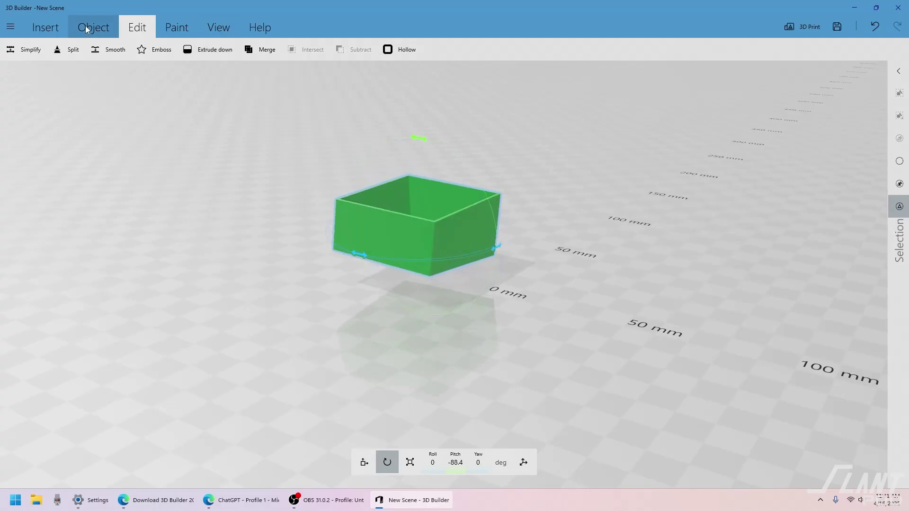
{"action": "left_click", "coordinate": [92, 27]}
{"action": "left_click", "coordinate": [251, 50]}
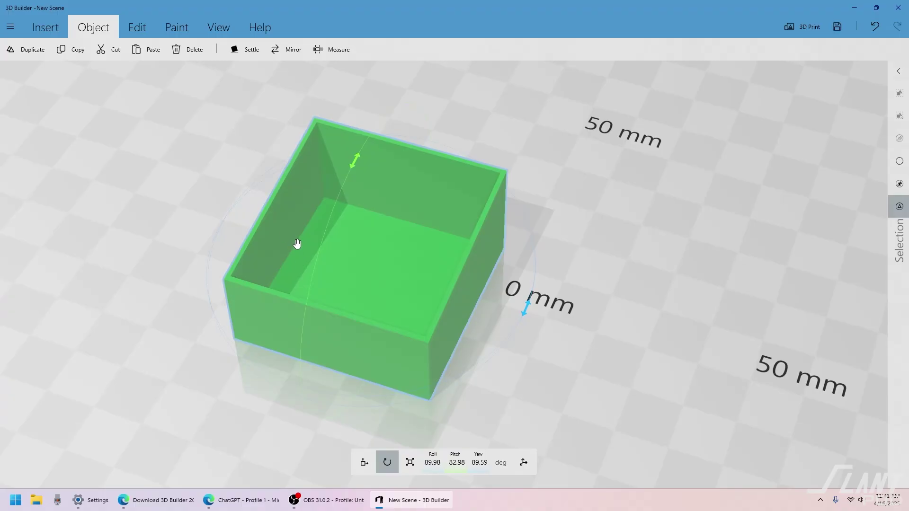
Undo back to the solid green cube and preview hollowing it with 4.3 mm minimal walls.
{"action": "key", "text": "ctrl+z"}
{"action": "key", "text": "ctrl+z"}
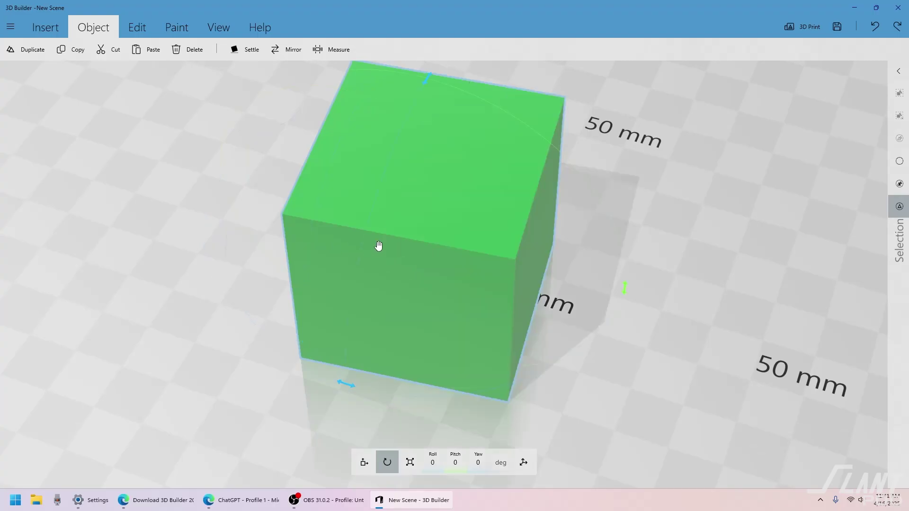
{"action": "key", "text": "ctrl+y"}
{"action": "key", "text": "ctrl+y"}
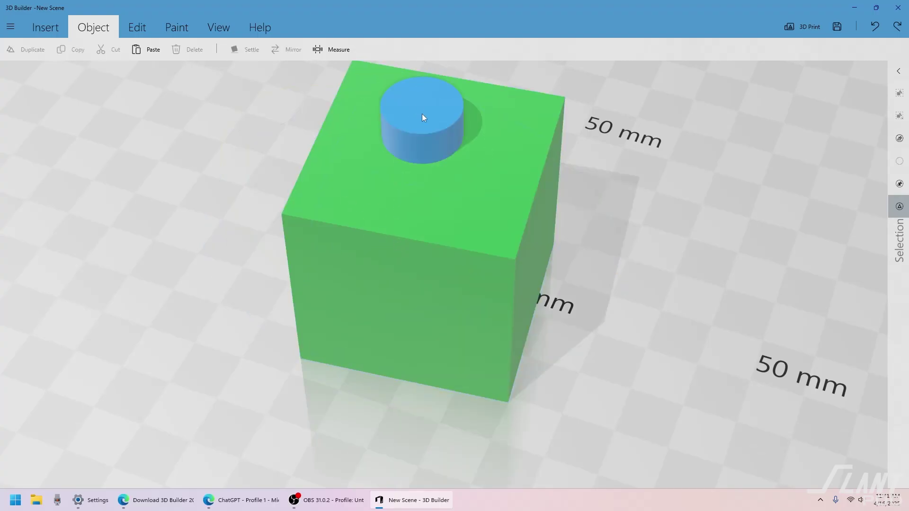
{"action": "left_click", "coordinate": [418, 136]}
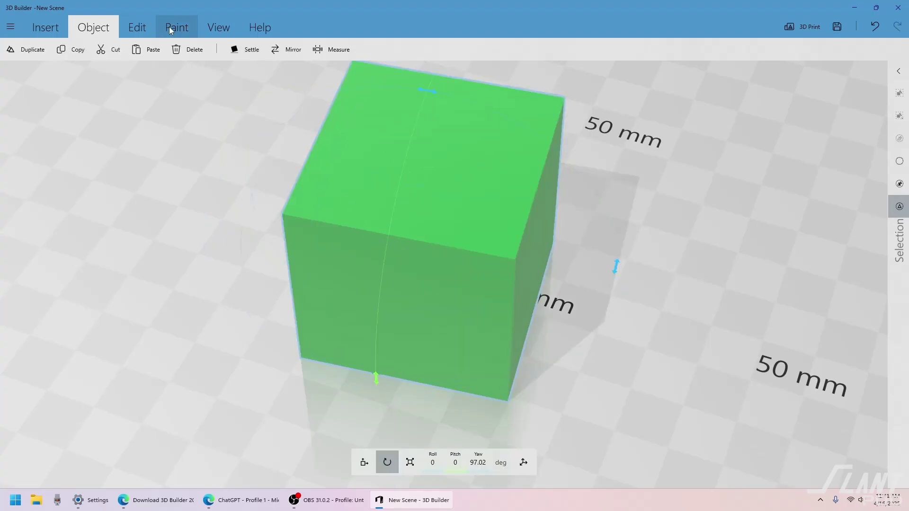
{"action": "left_click", "coordinate": [137, 27]}
{"action": "left_click", "coordinate": [396, 49]}
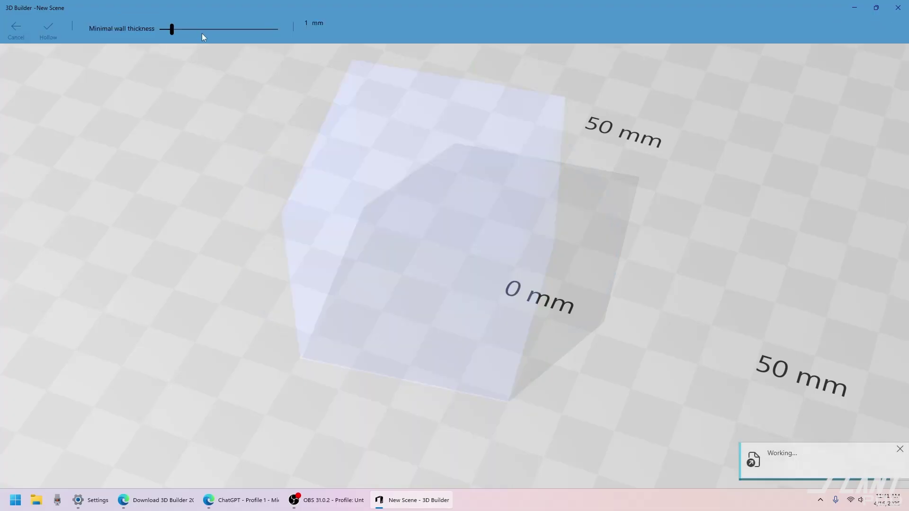
{"action": "left_click_drag", "start_coordinate": [204, 40], "coordinate": [212, 42]}
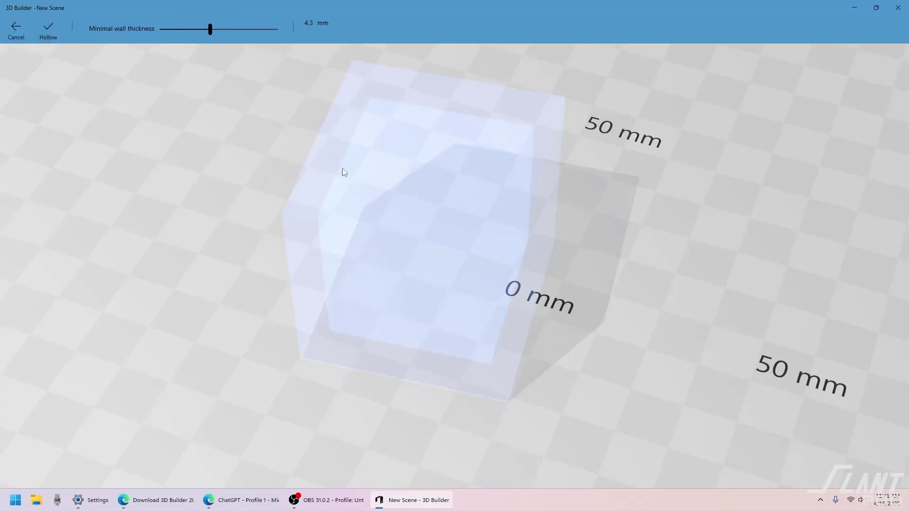
Apply the hollowing and slice the hollow cube along a diagonally tilted cutting plane.
{"action": "left_click", "coordinate": [46, 29]}
{"action": "left_click", "coordinate": [70, 47]}
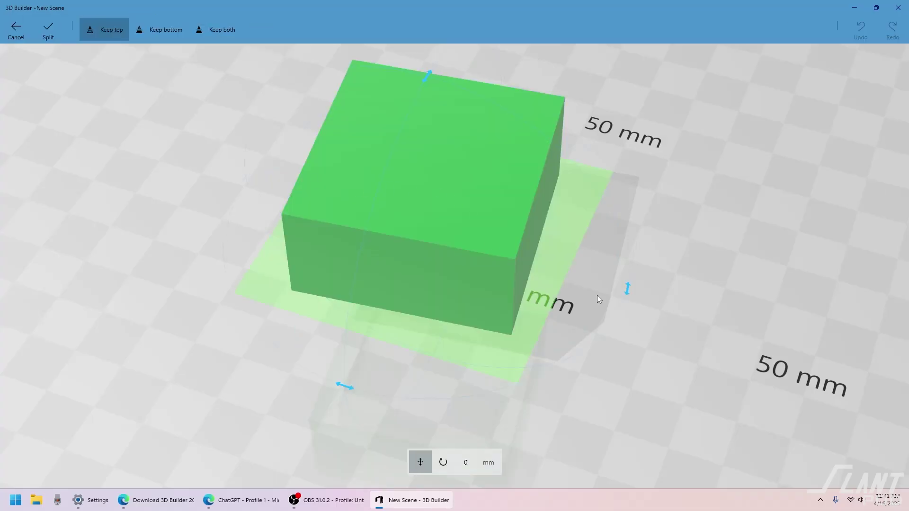
{"action": "left_click_drag", "start_coordinate": [628, 289], "coordinate": [353, 133]}
{"action": "key", "text": "Return"}
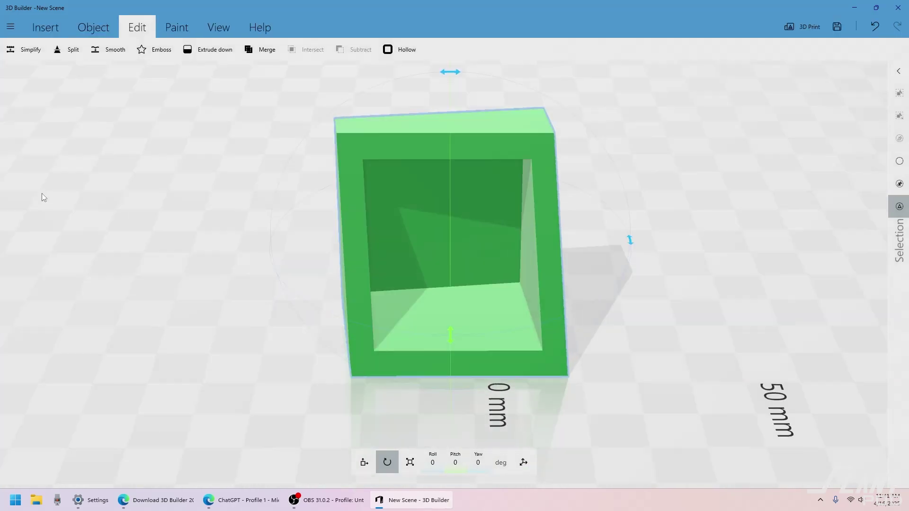
Roll the cut shell by 50 degrees, then undo the roll.
{"action": "left_click_drag", "start_coordinate": [42, 197], "coordinate": [290, 209]}
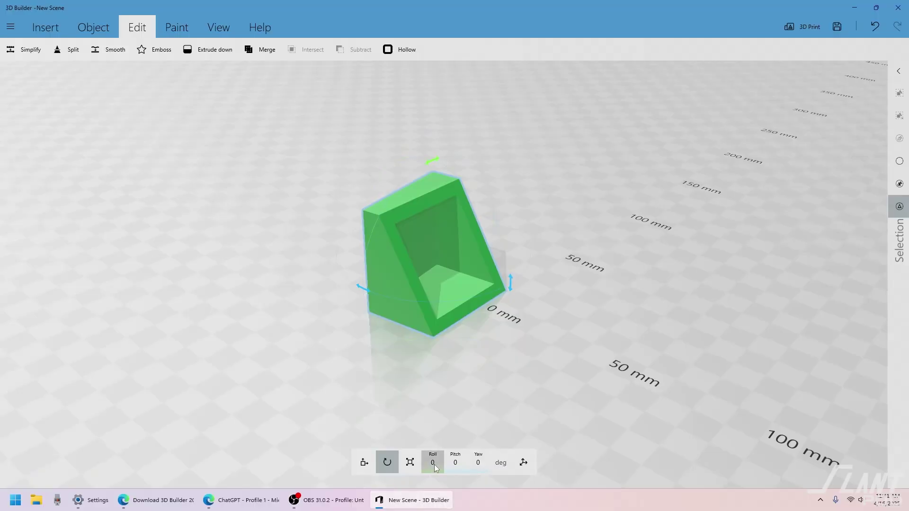
{"action": "left_click", "coordinate": [435, 466]}
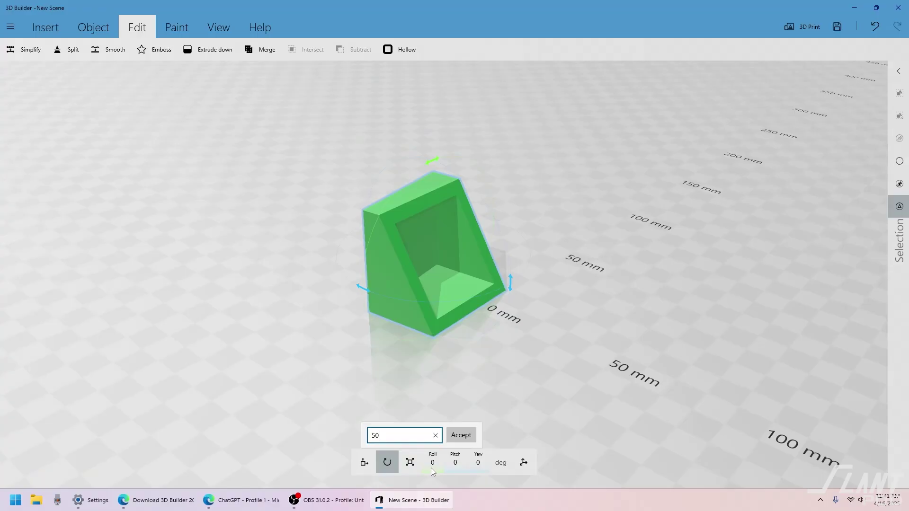
{"action": "key", "text": "Return"}
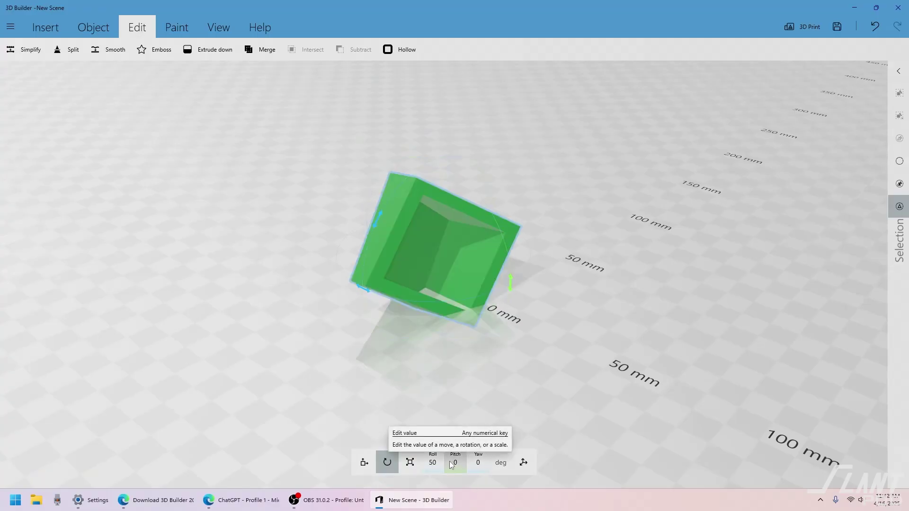
{"action": "key", "text": "ctrl+z"}
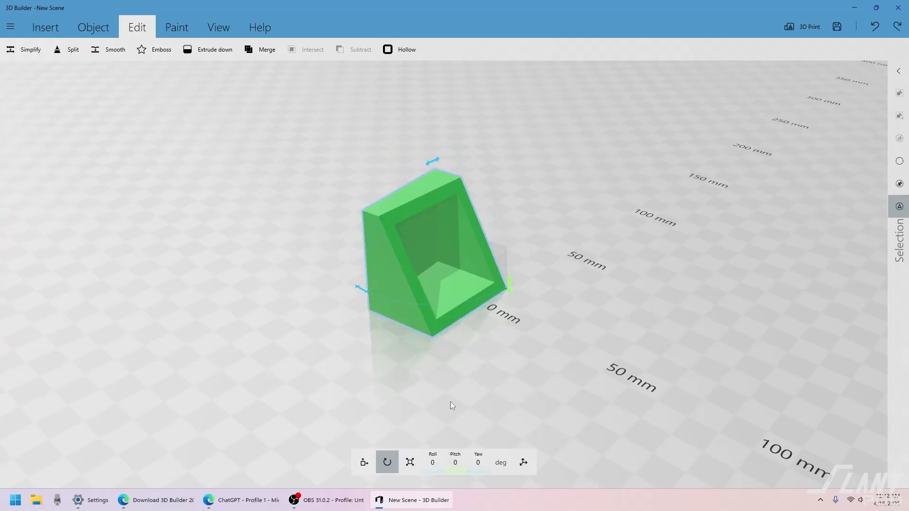
Select the cube and switch the gizmo to Scale for resizing to 40 × 40 × 4.5 mm.
{"action": "left_click", "coordinate": [439, 256]}
{"action": "left_click", "coordinate": [364, 462]}
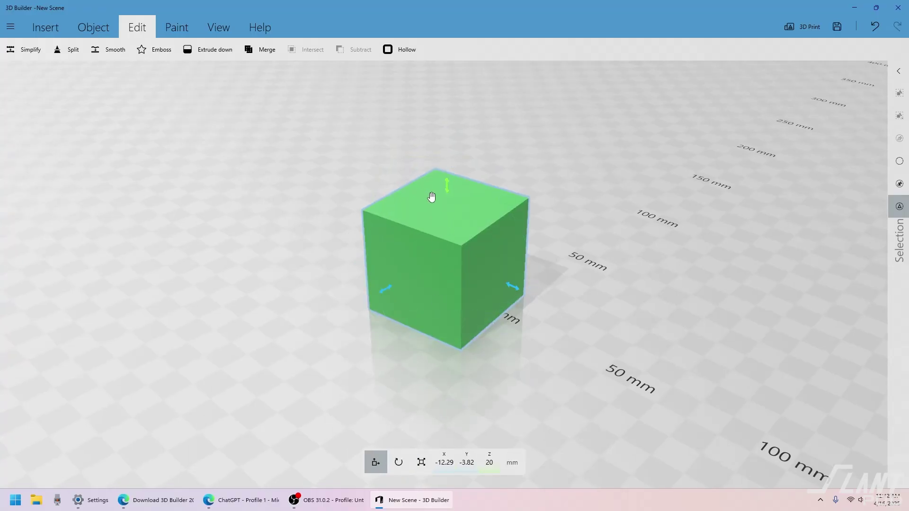
{"action": "left_click", "coordinate": [428, 465]}
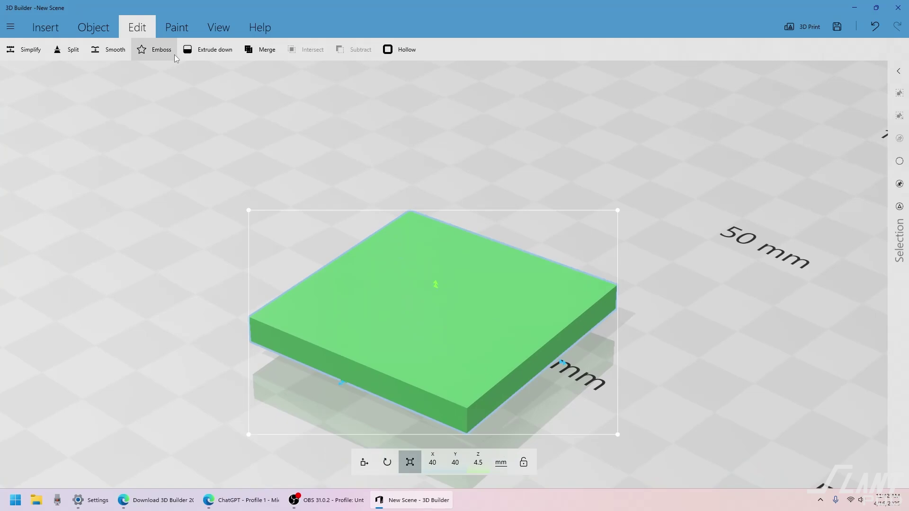
Start an emboss and place the abc text on the right part of the slab's top.
{"action": "left_click", "coordinate": [160, 53]}
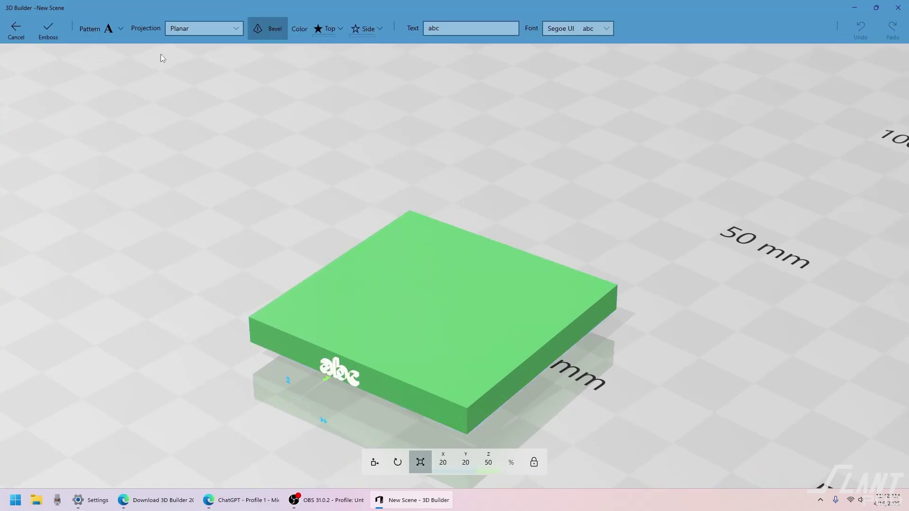
{"action": "left_click", "coordinate": [451, 308]}
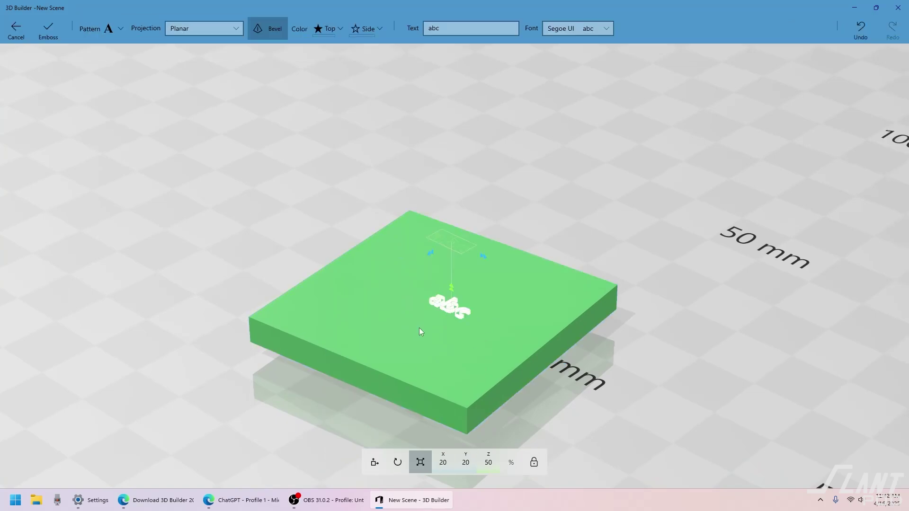
{"action": "left_click", "coordinate": [332, 366]}
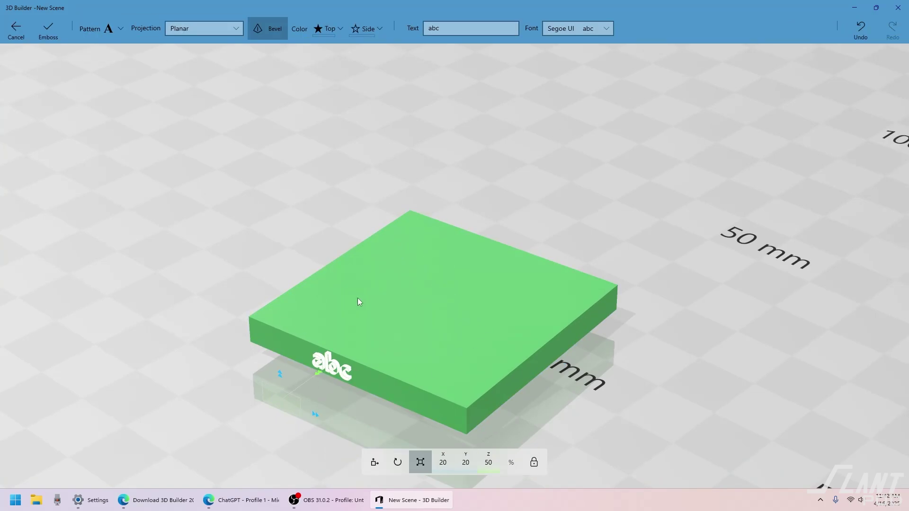
{"action": "left_click", "coordinate": [399, 260]}
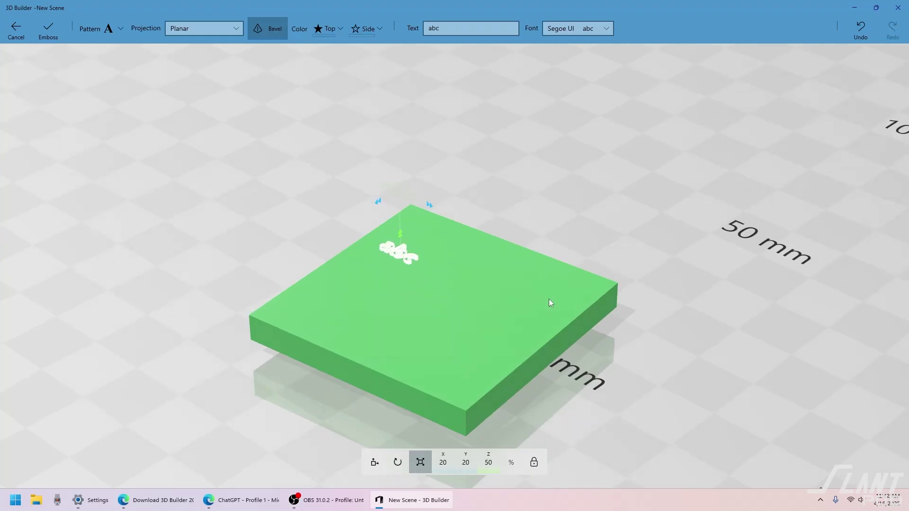
{"action": "left_click", "coordinate": [511, 306]}
{"action": "right_click_drag", "start_coordinate": [404, 349], "coordinate": [419, 483]}
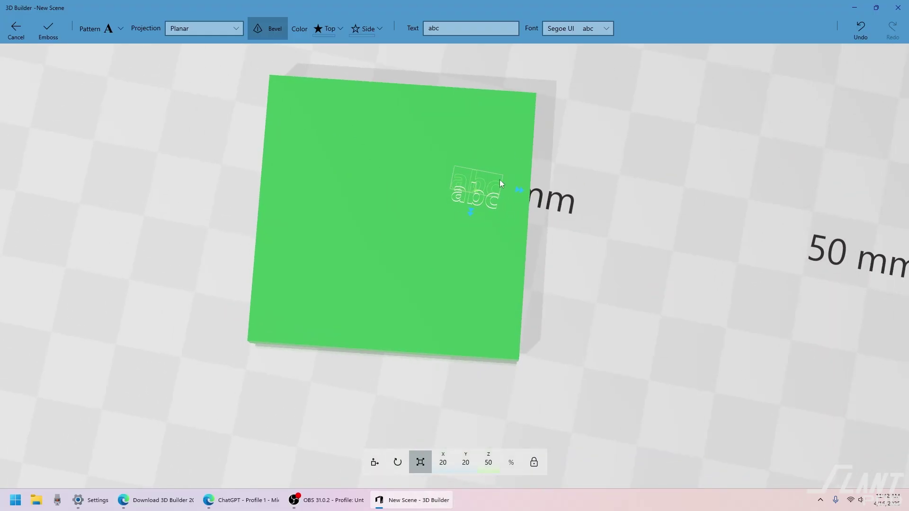
Enlarge the abc lettering, turn it to an angle and raise it to 12.62 mm.
{"action": "left_click_drag", "start_coordinate": [520, 192], "coordinate": [561, 198]}
{"action": "left_click", "coordinate": [402, 462]}
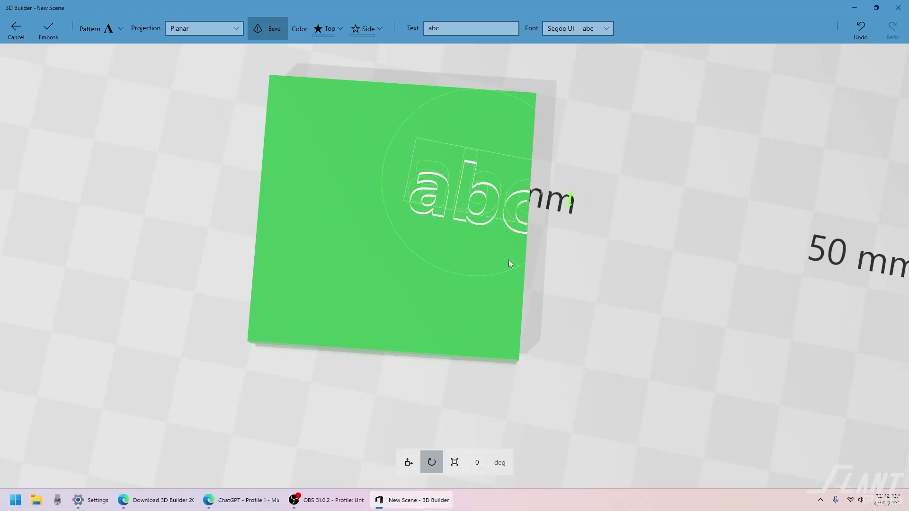
{"action": "left_click_drag", "start_coordinate": [572, 204], "coordinate": [580, 146]}
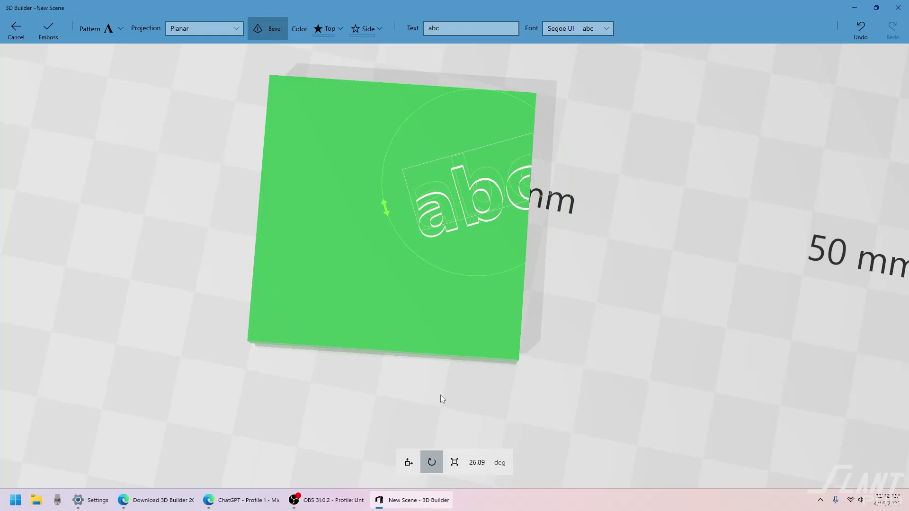
{"action": "left_click", "coordinate": [409, 462]}
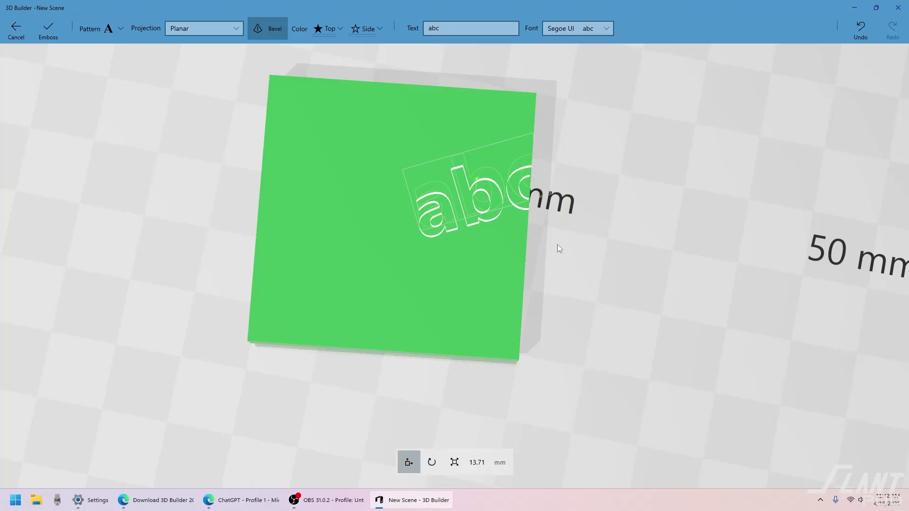
{"action": "right_click_drag", "start_coordinate": [565, 259], "coordinate": [501, 160]}
{"action": "left_click_drag", "start_coordinate": [517, 89], "coordinate": [513, 196]}
{"action": "left_click_drag", "start_coordinate": [521, 244], "coordinate": [497, 248]}
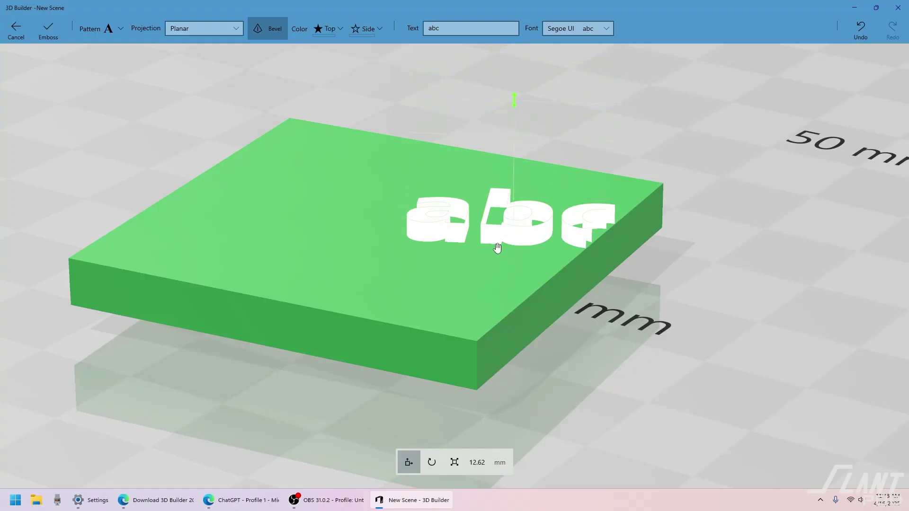
Adjust the lettering's vertical scale so it extends 9.31 mm, checking from several angles.
{"action": "left_click", "coordinate": [453, 466]}
{"action": "left_click_drag", "start_coordinate": [516, 193], "coordinate": [516, 140]}
{"action": "left_click", "coordinate": [374, 462]}
{"action": "right_click_drag", "start_coordinate": [549, 257], "coordinate": [388, 215]}
{"action": "scroll", "coordinate": [340, 157], "scroll_direction": "down", "scroll_amount": 5}
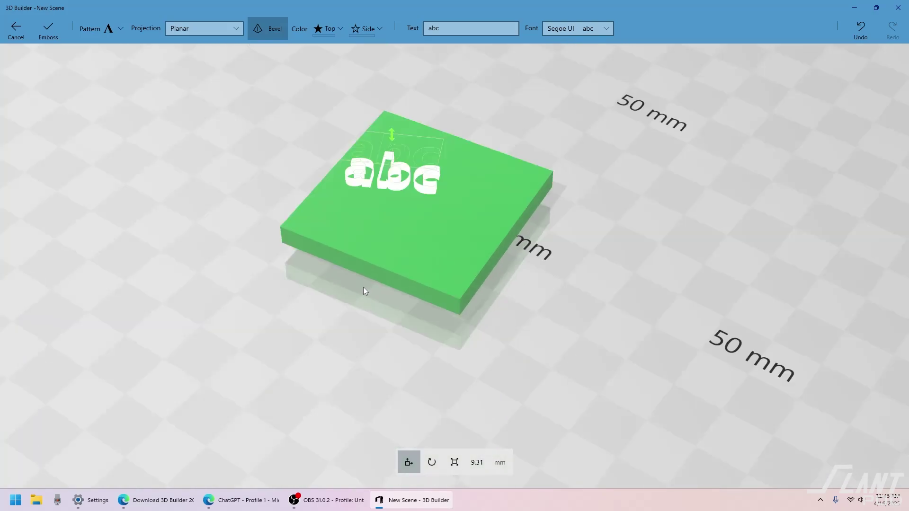
{"action": "right_click_drag", "start_coordinate": [362, 52], "coordinate": [315, 29]}
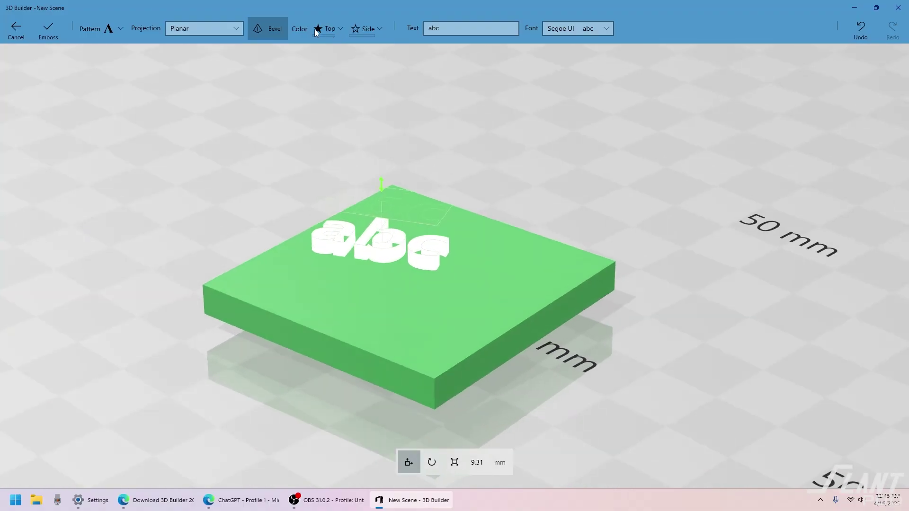
Colour the letter sides dark red and change the embossed text to 'Slant 3D'.
{"action": "left_click", "coordinate": [369, 31]}
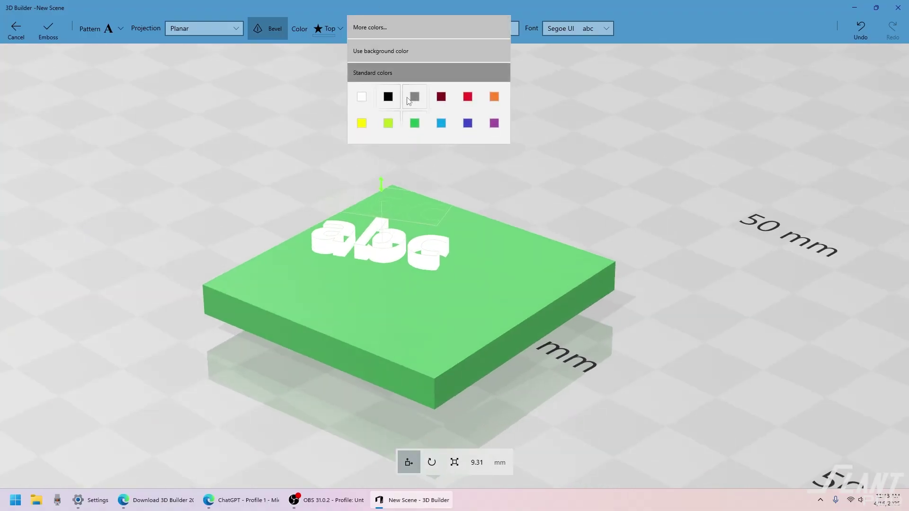
{"action": "left_click", "coordinate": [441, 96]}
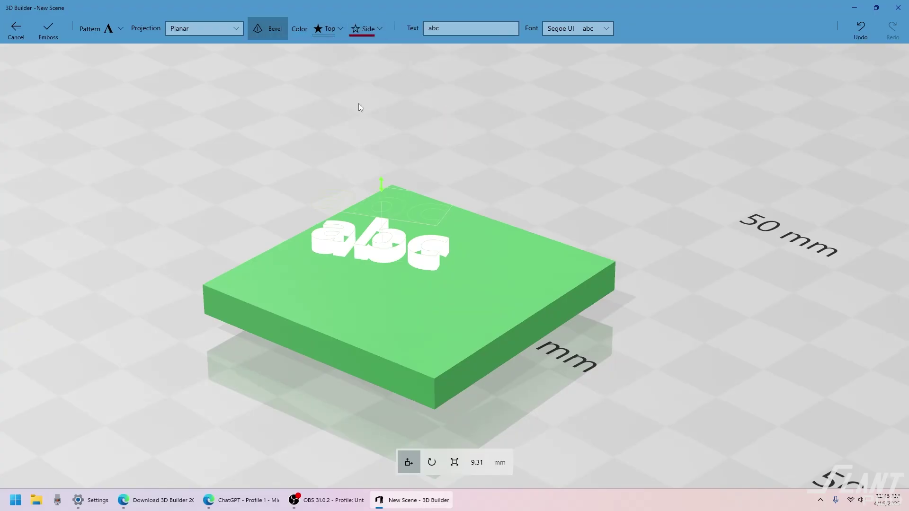
{"action": "left_click", "coordinate": [469, 34]}
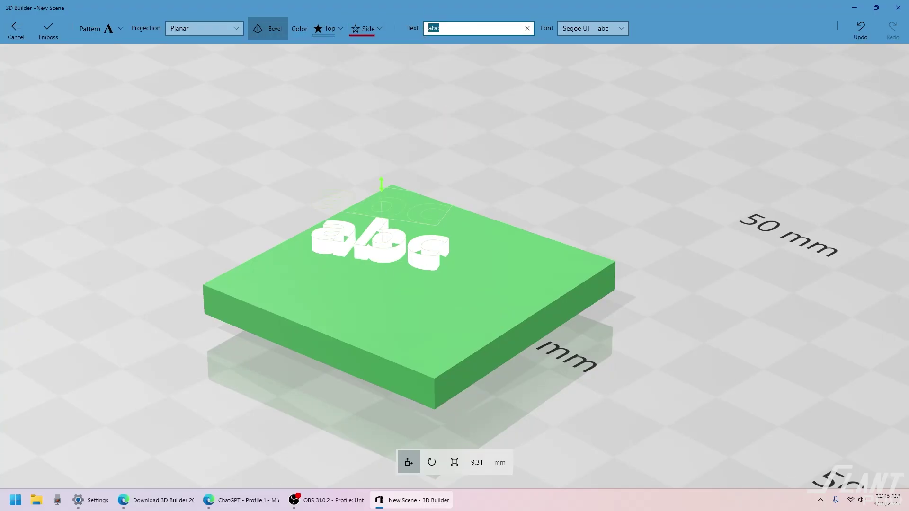
{"action": "type", "text": "Slant 3D"}
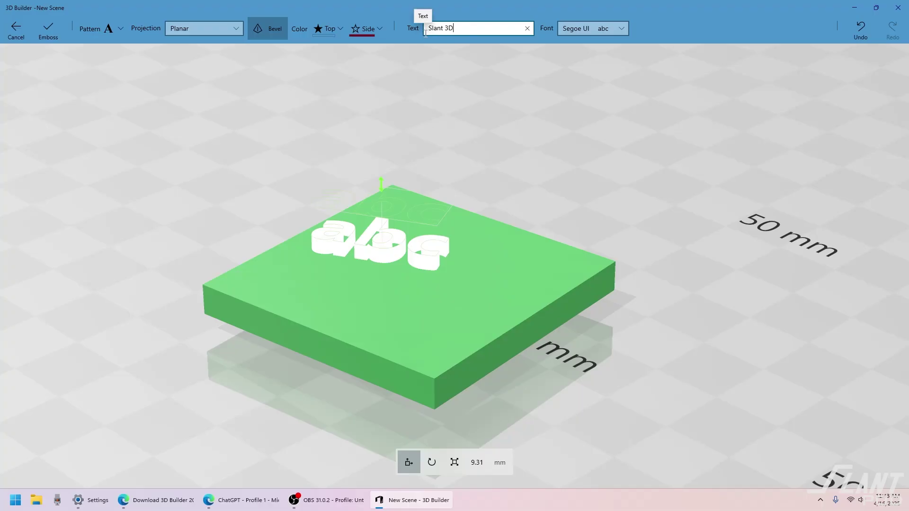
Try SimSun as the font for the Slant 3D text.
{"action": "left_click", "coordinate": [607, 31]}
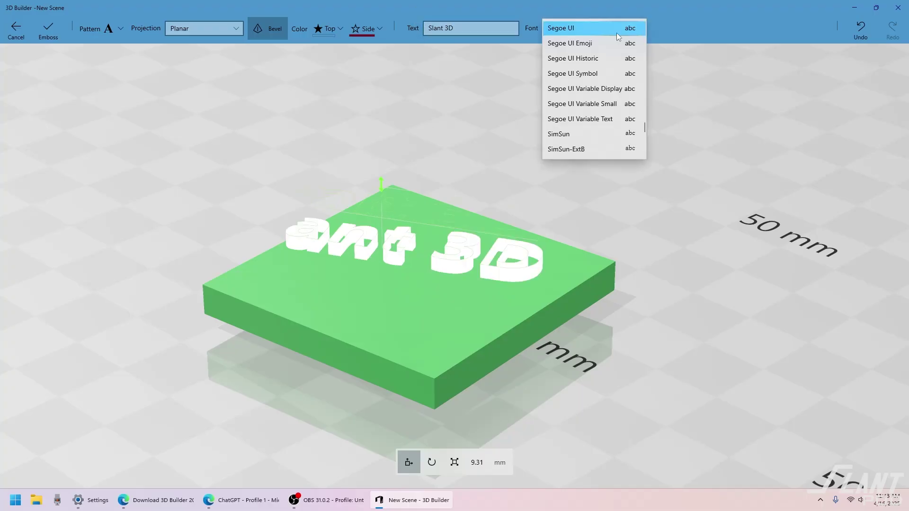
{"action": "left_click", "coordinate": [580, 133]}
{"action": "scroll", "coordinate": [592, 176], "scroll_direction": "down", "scroll_amount": 3}
{"action": "scroll", "coordinate": [591, 195], "scroll_direction": "up", "scroll_amount": 5}
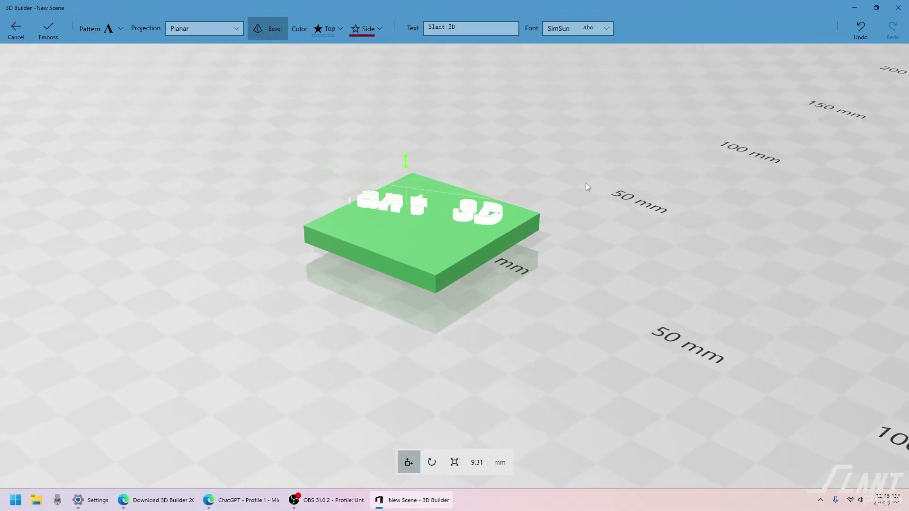
{"action": "scroll", "coordinate": [287, 179], "scroll_direction": "up", "scroll_amount": 5}
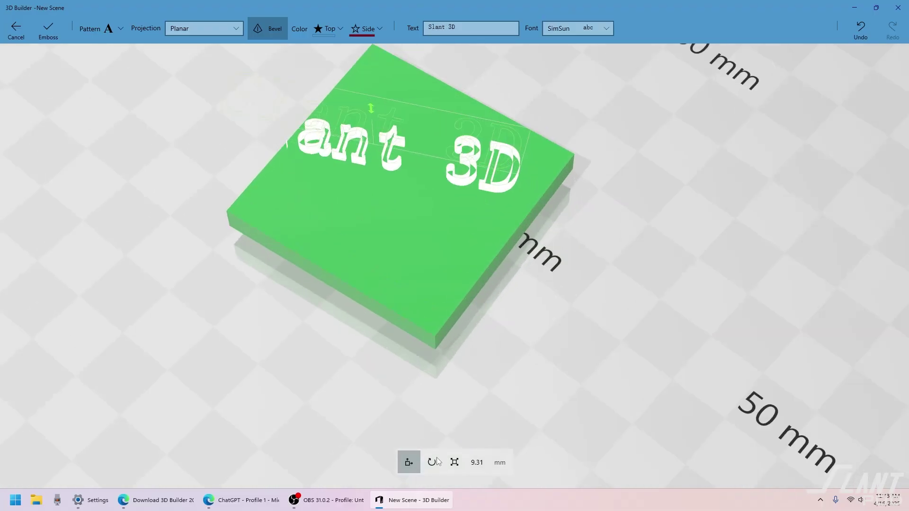
Try SimSun-ExtB and Sitka Display, then settle on Segoe UI Symbol.
{"action": "left_click", "coordinate": [584, 32]}
{"action": "left_click", "coordinate": [576, 47]}
{"action": "left_click", "coordinate": [577, 34]}
{"action": "left_click", "coordinate": [567, 73]}
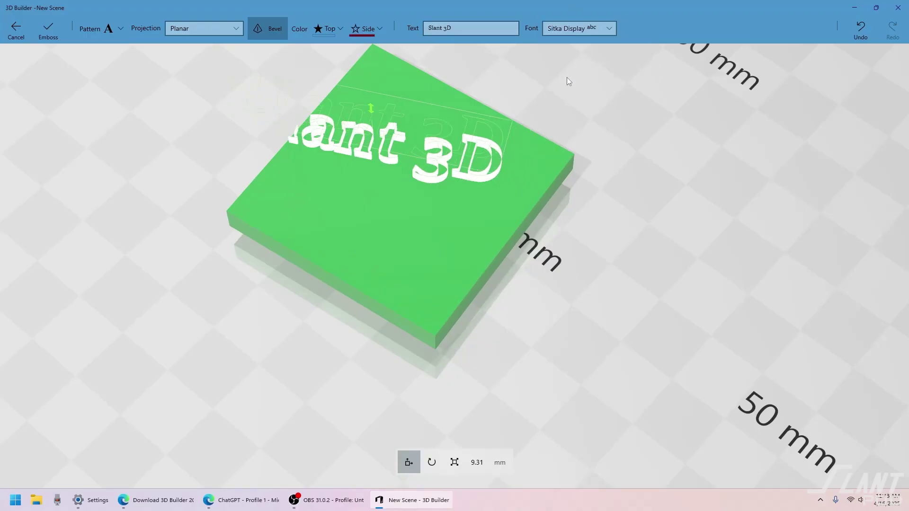
{"action": "left_click", "coordinate": [605, 27]}
{"action": "scroll", "coordinate": [572, 120], "scroll_direction": "up", "scroll_amount": 3}
{"action": "left_click", "coordinate": [559, 44]}
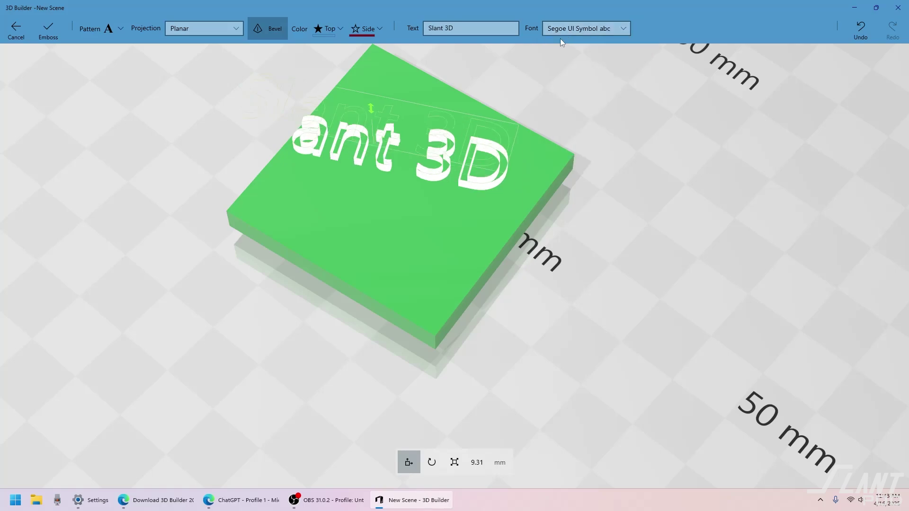
{"action": "left_click", "coordinate": [457, 29]}
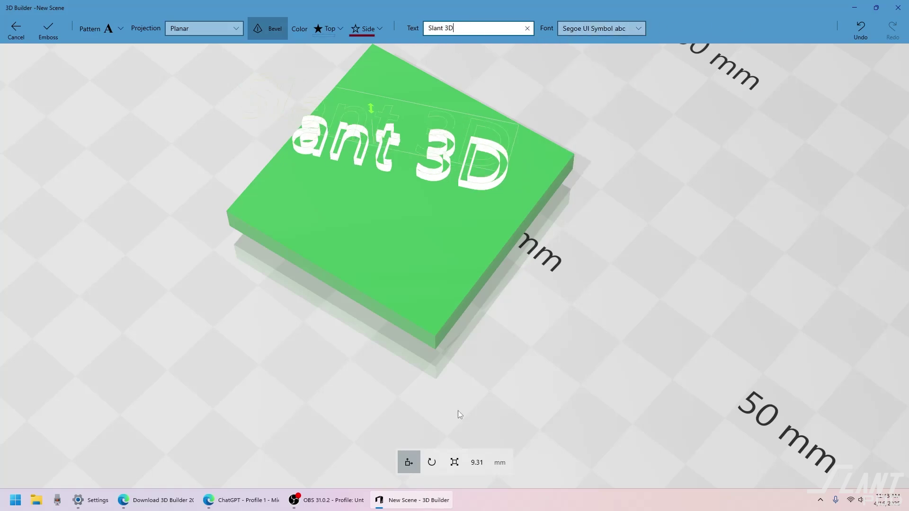
Shrink the Slant 3D text to about half size.
{"action": "left_click", "coordinate": [454, 462]}
{"action": "right_click_drag", "start_coordinate": [437, 335], "coordinate": [493, 184]}
{"action": "left_click_drag", "start_coordinate": [525, 147], "coordinate": [457, 129]}
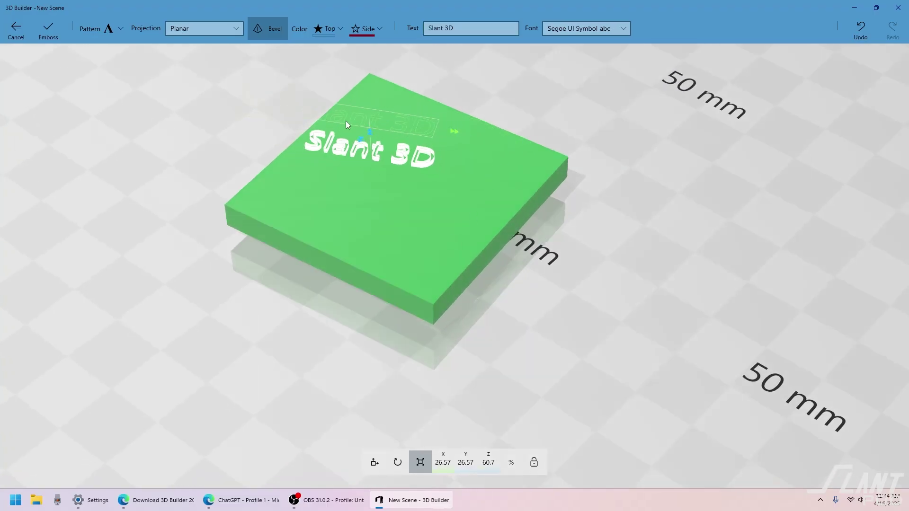
Reduce the text's height and lower it onto the plate at 3.25 mm.
{"action": "right_click_drag", "start_coordinate": [175, 104], "coordinate": [351, 277]}
{"action": "scroll", "coordinate": [351, 277], "scroll_direction": "up", "scroll_amount": 2}
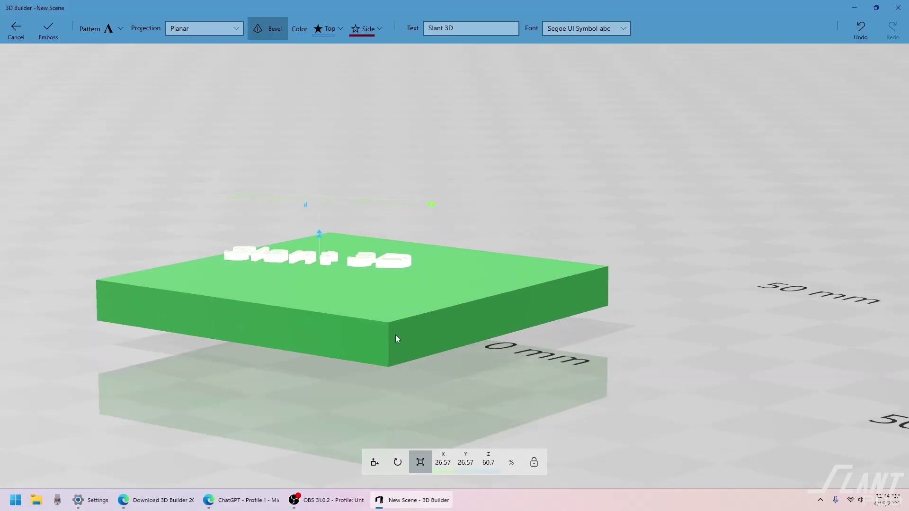
{"action": "left_click_drag", "start_coordinate": [322, 231], "coordinate": [337, 196]}
{"action": "left_click", "coordinate": [374, 469]}
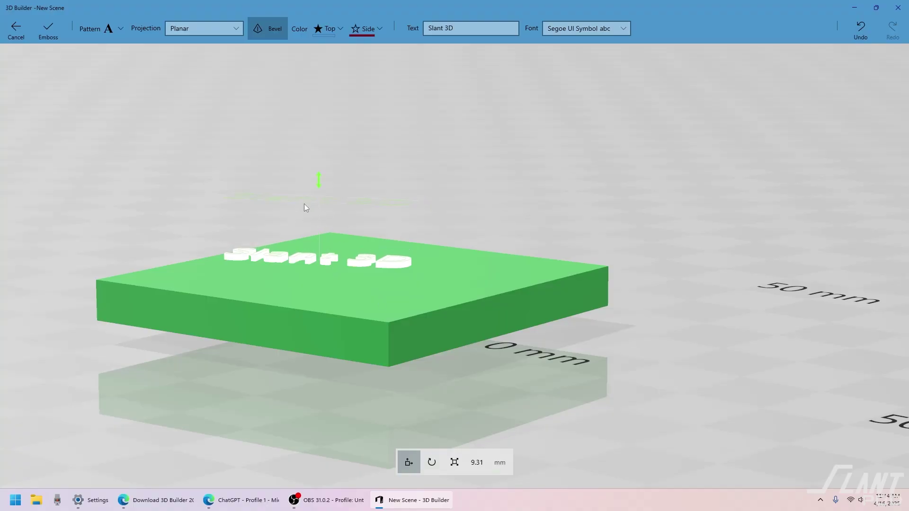
{"action": "left_click_drag", "start_coordinate": [314, 179], "coordinate": [327, 262]}
Enter a Z scale of 25% for the Slant 3D text in the scale gizmo's value box.
{"action": "left_click", "coordinate": [451, 467]}
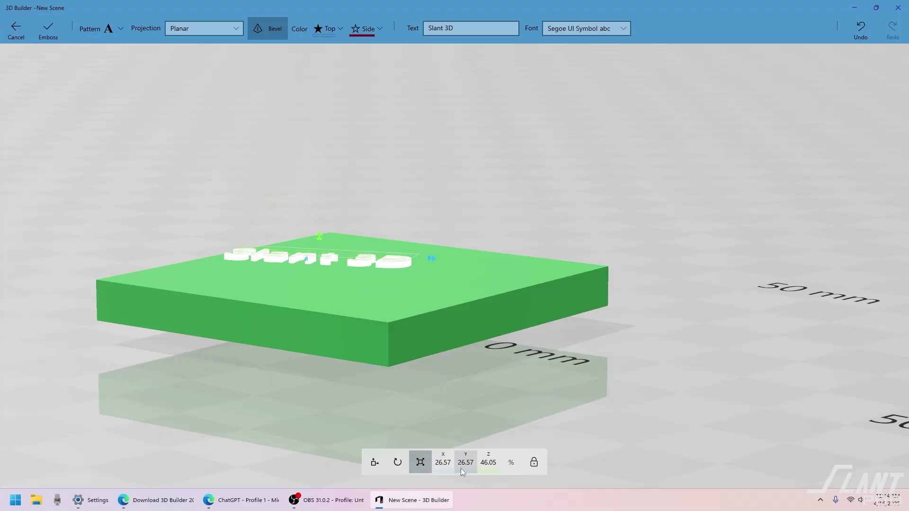
{"action": "left_click", "coordinate": [491, 466]}
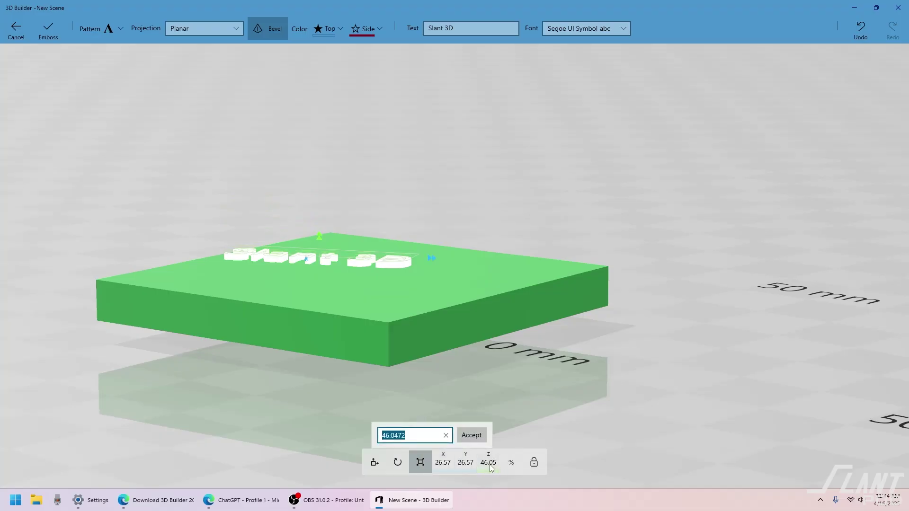
{"action": "type", "text": ".25"}
{"action": "key", "text": "Return"}
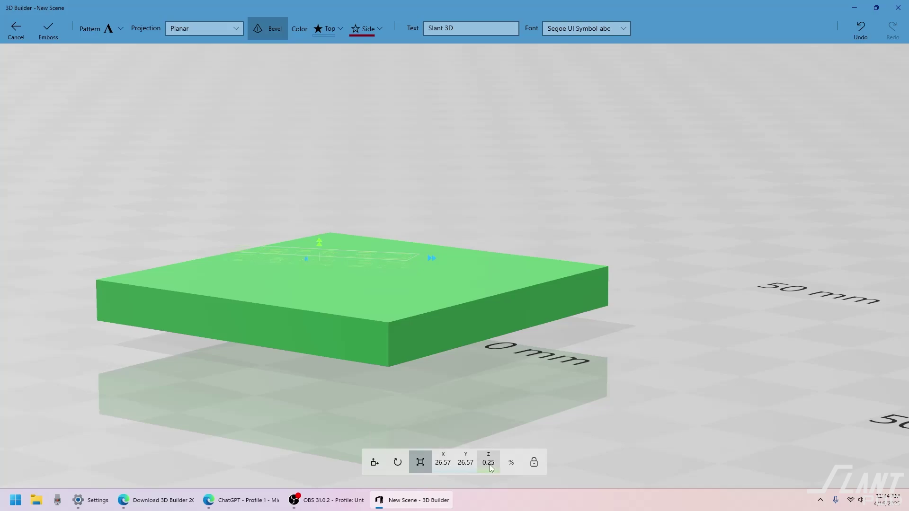
{"action": "left_click", "coordinate": [491, 466]}
{"action": "type", "text": "25"}
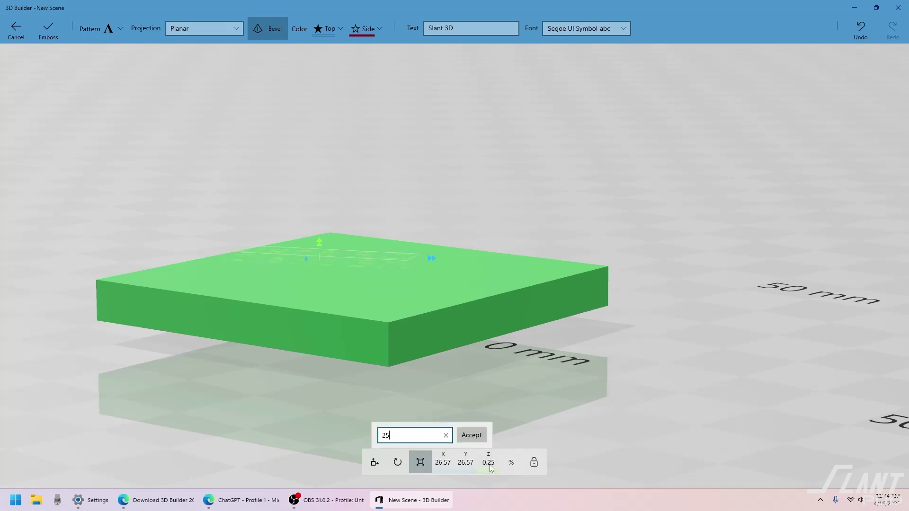
{"action": "key", "text": "Return"}
{"action": "scroll", "coordinate": [360, 274], "scroll_direction": "up", "scroll_amount": 2}
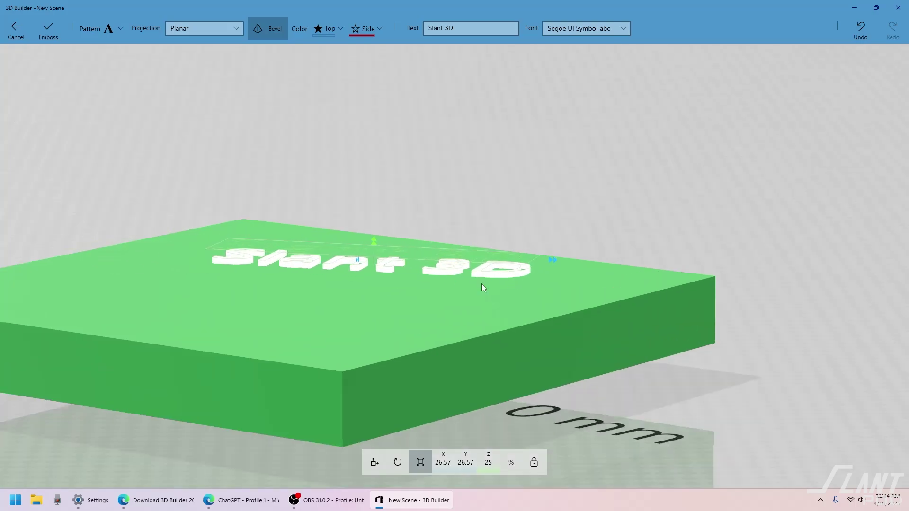
{"action": "right_click_drag", "start_coordinate": [471, 292], "coordinate": [423, 320]}
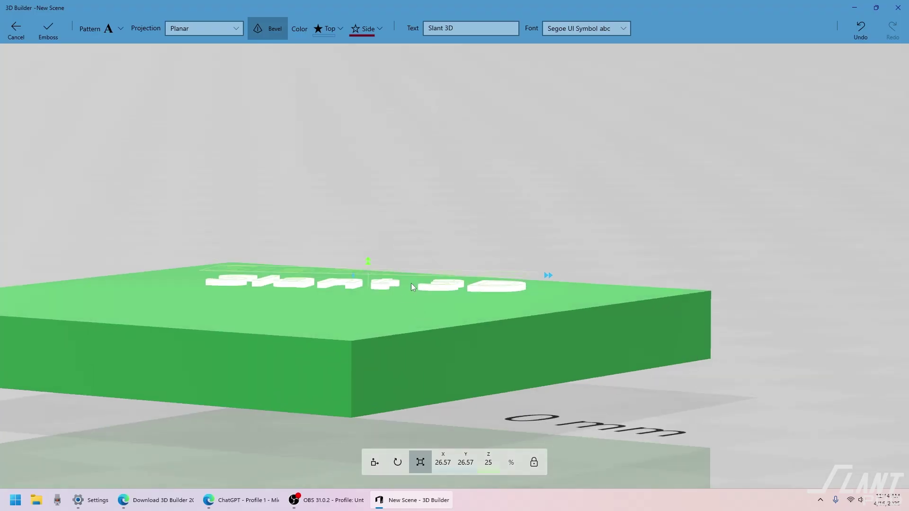
Apply the Slant 3D engraving, forming one 40 × 40 × 4.66 mm object, and inspect it.
{"action": "left_click", "coordinate": [47, 27]}
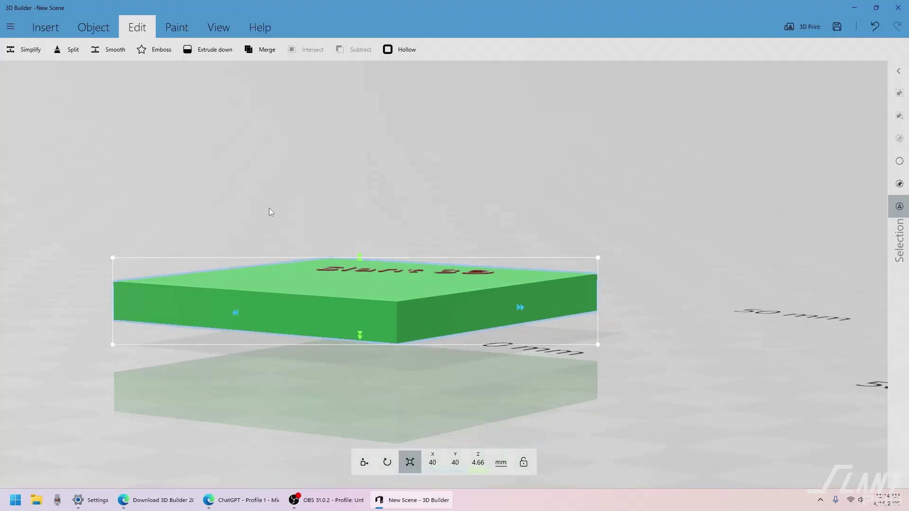
{"action": "right_click_drag", "start_coordinate": [268, 207], "coordinate": [549, 243]}
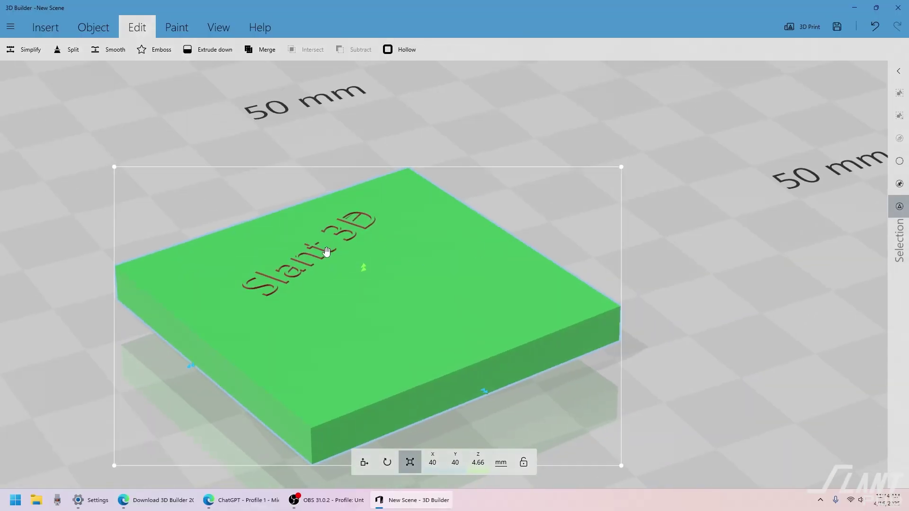
{"action": "left_click_drag", "start_coordinate": [374, 268], "coordinate": [272, 340]}
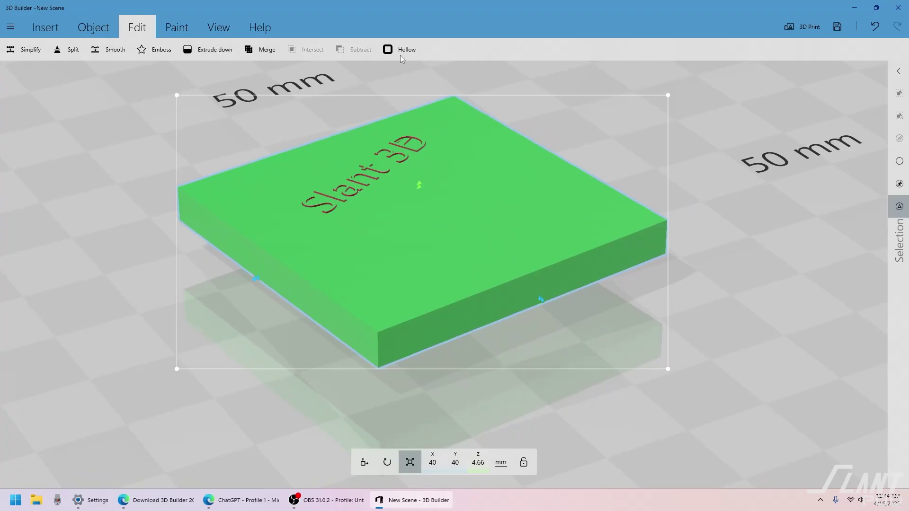
Start an Extrude down on the plate, then cancel it.
{"action": "left_click", "coordinate": [198, 50]}
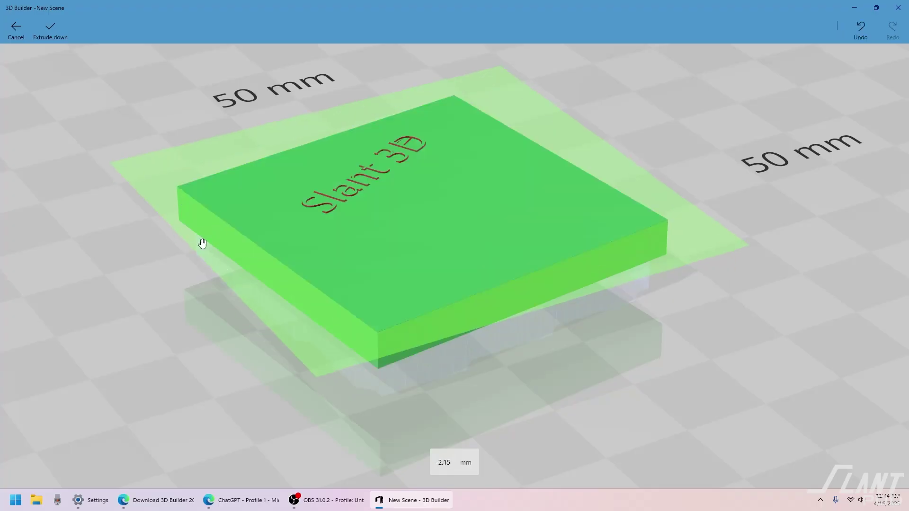
{"action": "left_click", "coordinate": [16, 28]}
{"action": "scroll", "coordinate": [213, 253], "scroll_direction": "down", "scroll_amount": 5}
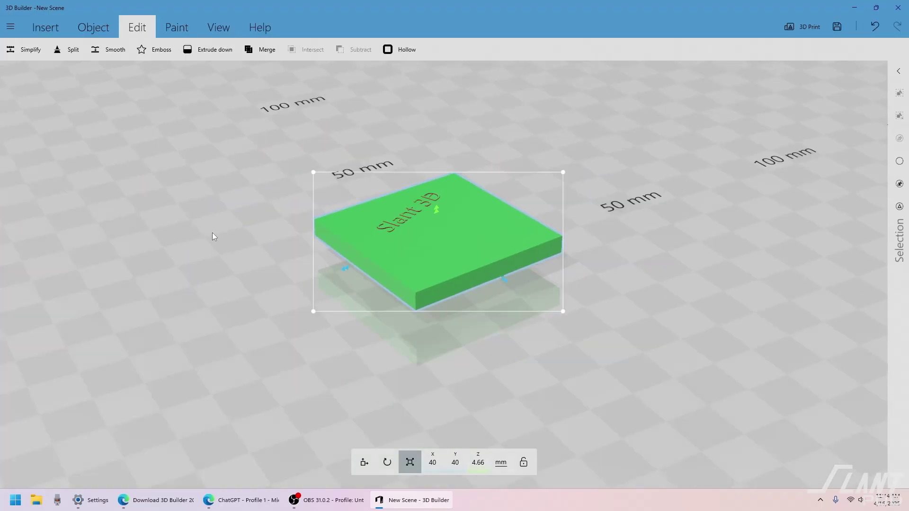
Add a pyramid, flatten it to about 14 mm tall and lift it above the green slab.
{"action": "left_click_drag", "start_coordinate": [213, 253], "coordinate": [148, 192]}
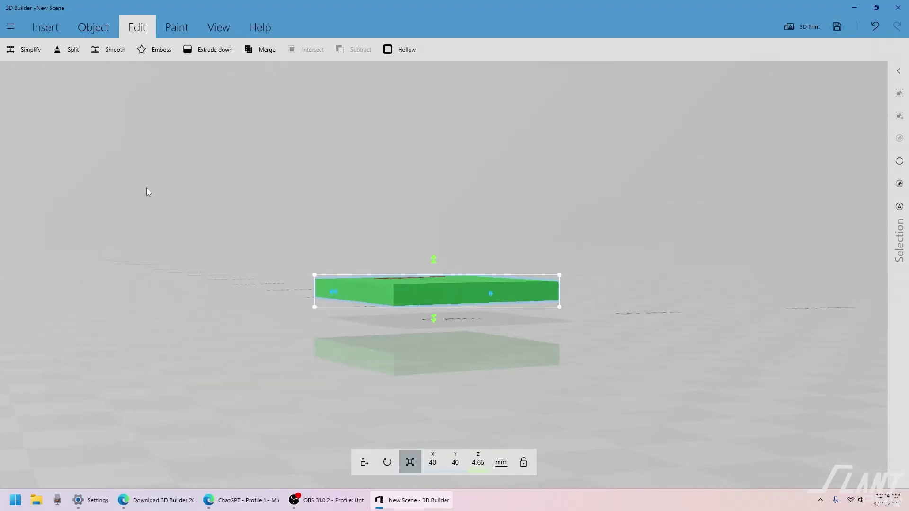
{"action": "left_click", "coordinate": [45, 28]}
{"action": "left_click", "coordinate": [205, 50]}
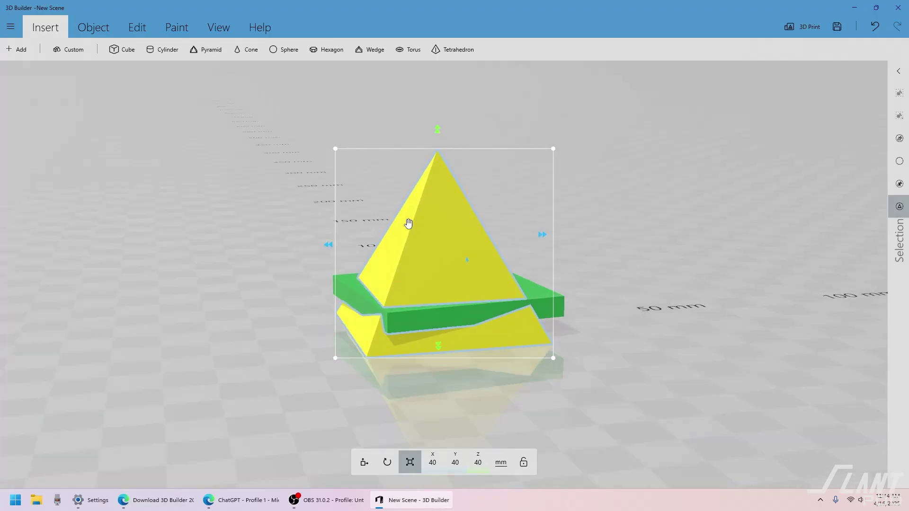
{"action": "left_click_drag", "start_coordinate": [456, 157], "coordinate": [444, 252]}
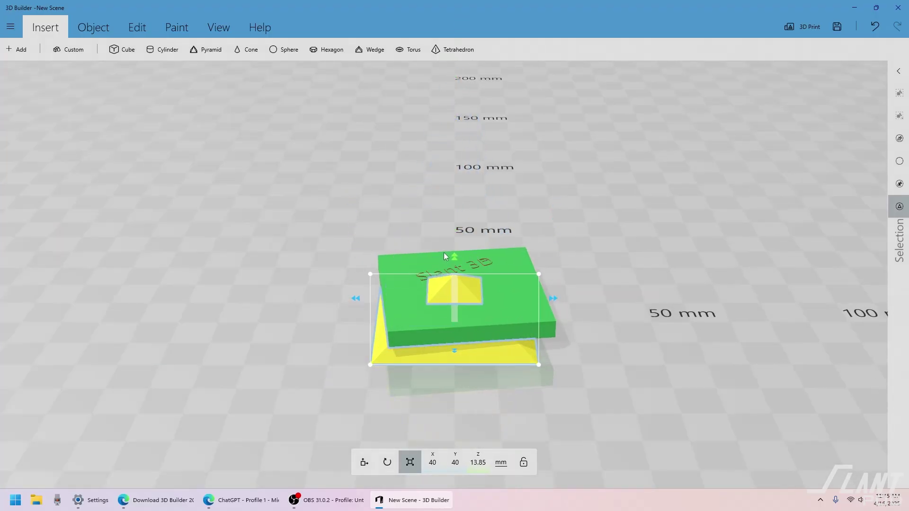
{"action": "left_click", "coordinate": [365, 463]}
{"action": "left_click_drag", "start_coordinate": [454, 256], "coordinate": [457, 116]}
Shrink the pyramid to about half size and position it at X 1.85, Y 0, Z 39.41 mm.
{"action": "left_click_drag", "start_coordinate": [360, 223], "coordinate": [516, 194]}
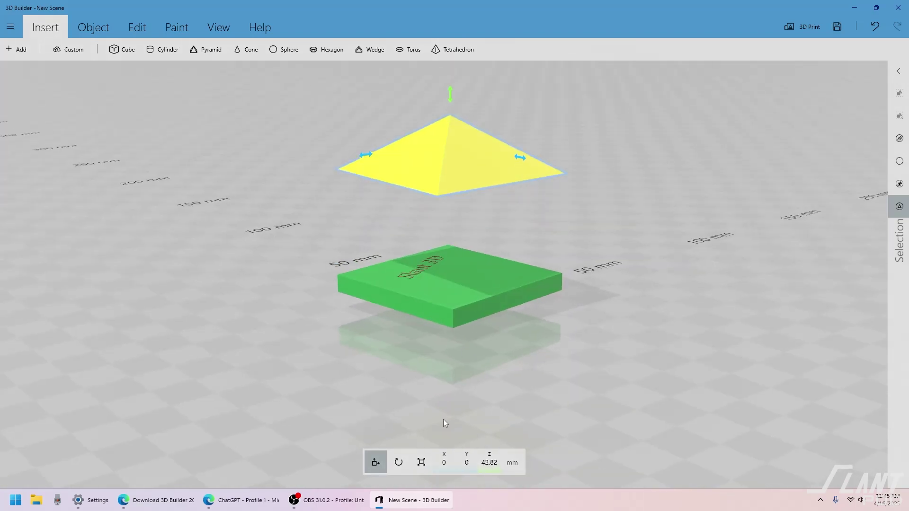
{"action": "left_click", "coordinate": [422, 462]}
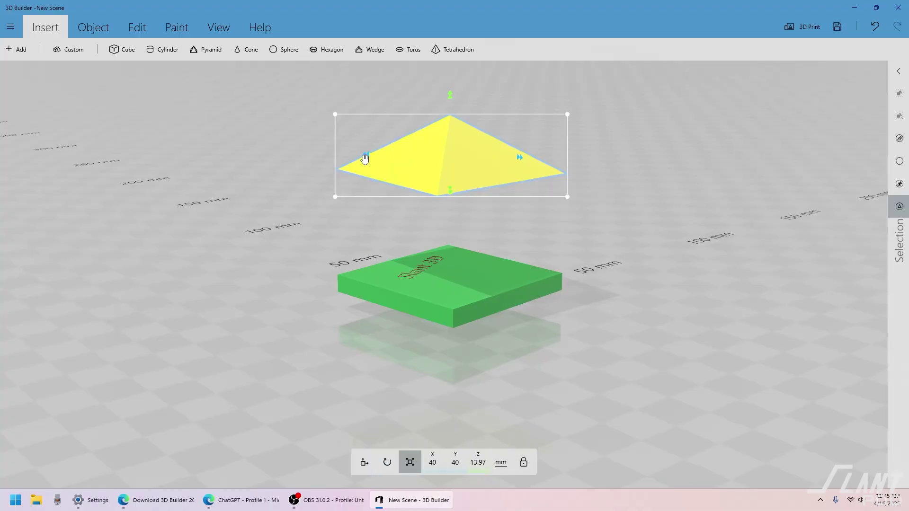
{"action": "mouse_move", "coordinate": [364, 154]}
{"action": "left_mouse_down"}
{"action": "mouse_move", "coordinate": [426, 167]}
{"action": "mouse_move", "coordinate": [365, 163]}
{"action": "left_mouse_up"}
{"action": "left_click", "coordinate": [364, 462]}
{"action": "left_click_drag", "start_coordinate": [450, 213], "coordinate": [337, 203]}
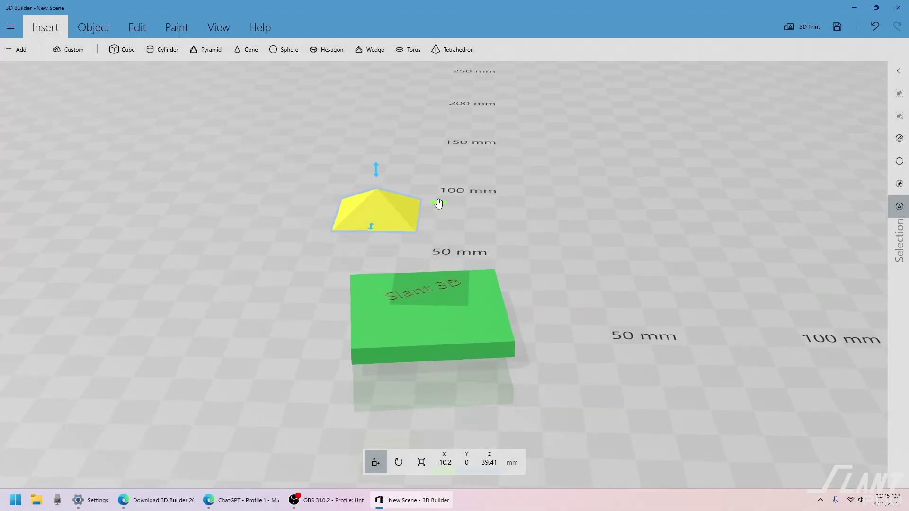
{"action": "left_click_drag", "start_coordinate": [438, 203], "coordinate": [487, 205]}
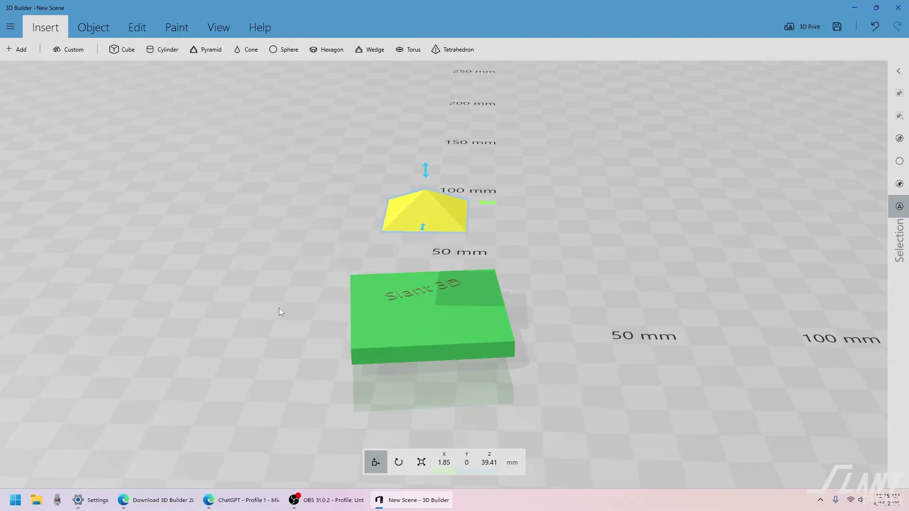
{"action": "left_click_drag", "start_coordinate": [277, 300], "coordinate": [572, 265]}
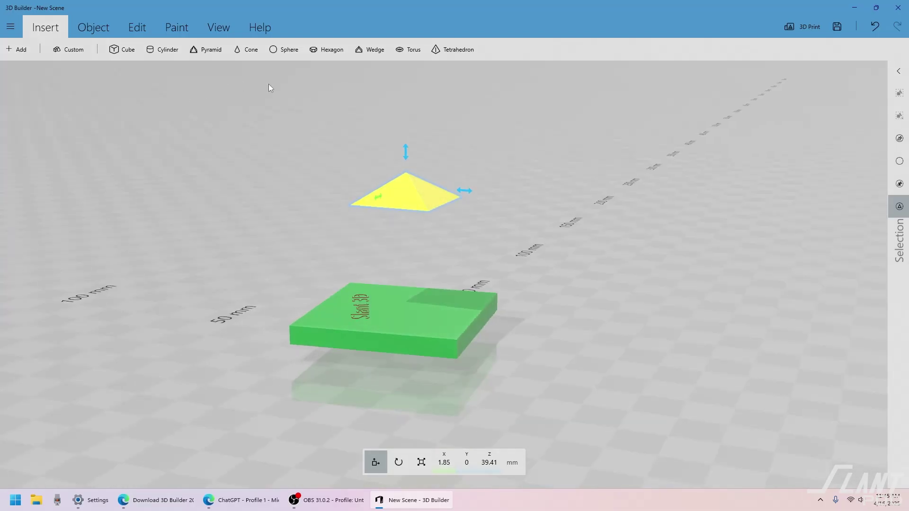
Extrude the yellow pyramid down onto the green slab to form a pointed column.
{"action": "left_click", "coordinate": [142, 33]}
{"action": "left_click", "coordinate": [213, 47]}
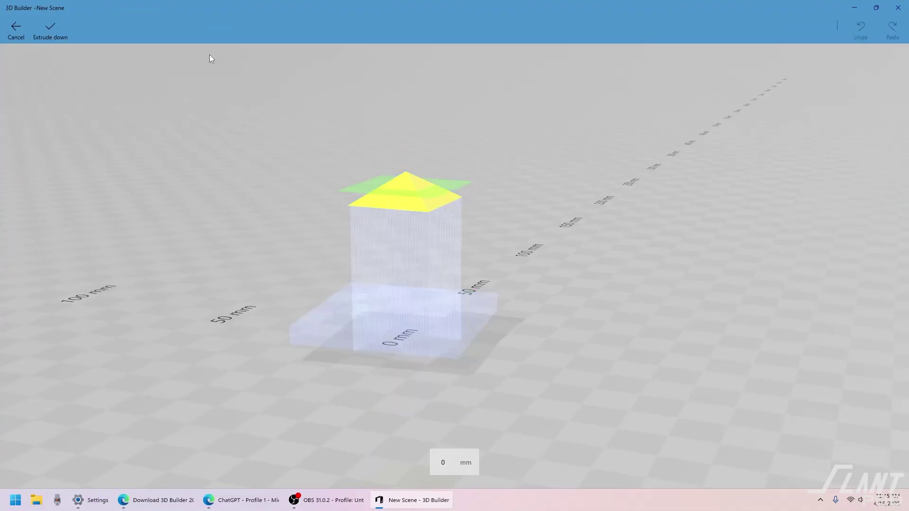
{"action": "left_click", "coordinate": [47, 38]}
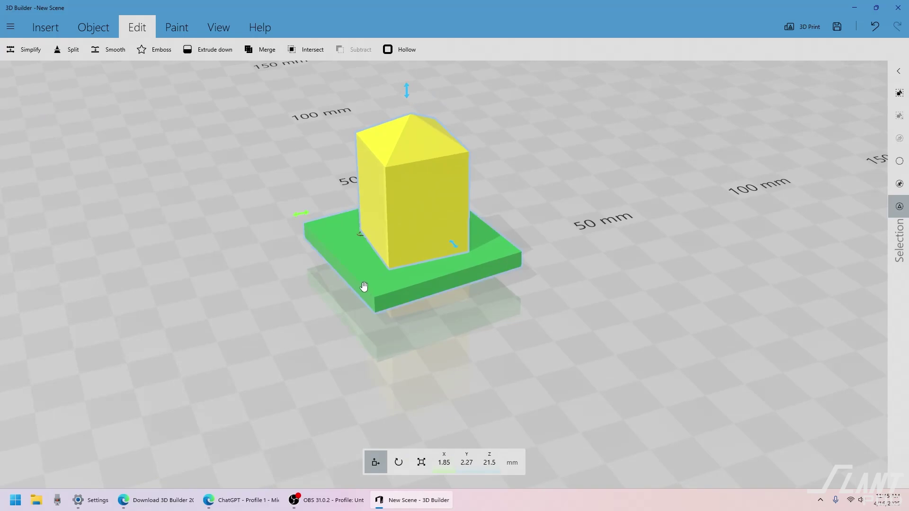
Merge the column and slab, then save the scene as 'demo file'.
{"action": "left_click", "coordinate": [268, 50]}
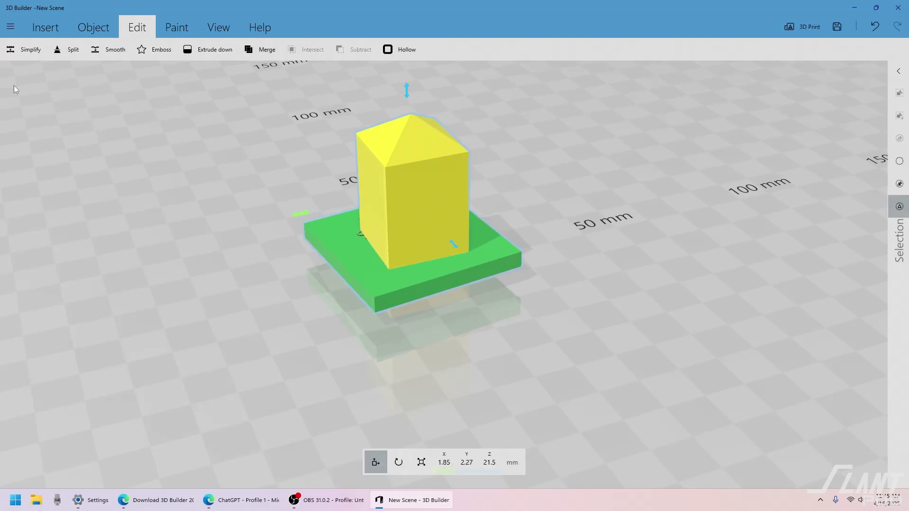
{"action": "left_click", "coordinate": [10, 27]}
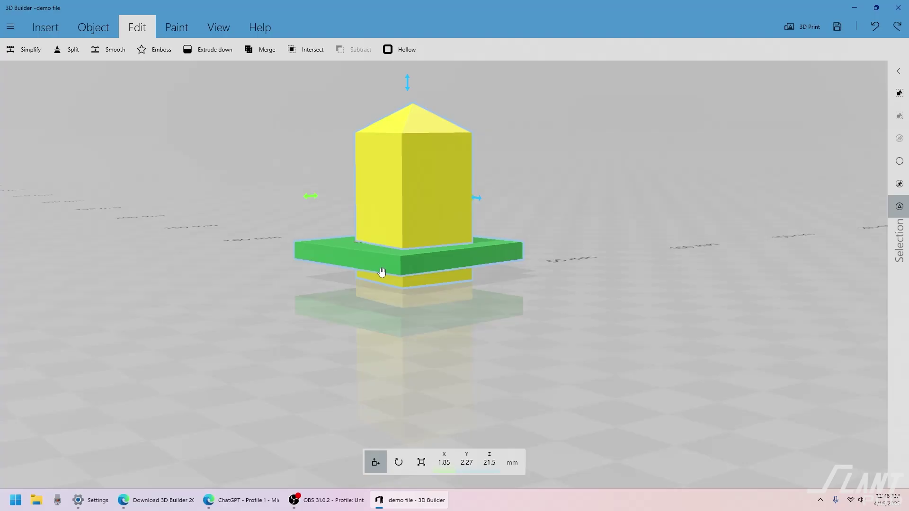
{"action": "scroll", "coordinate": [426, 203], "scroll_direction": "down", "scroll_amount": 2}
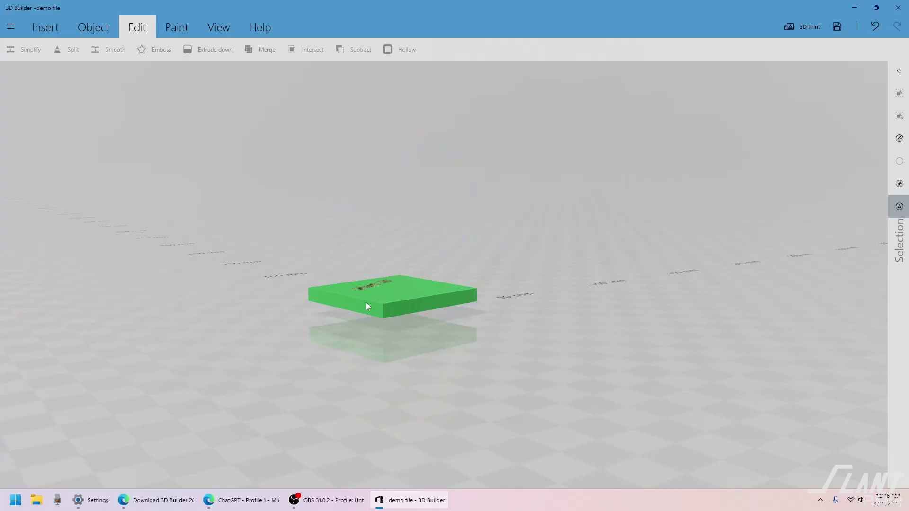
Undo the last change and delete the green slab, leaving only the yellow column.
{"action": "key", "text": "ctrl+z"}
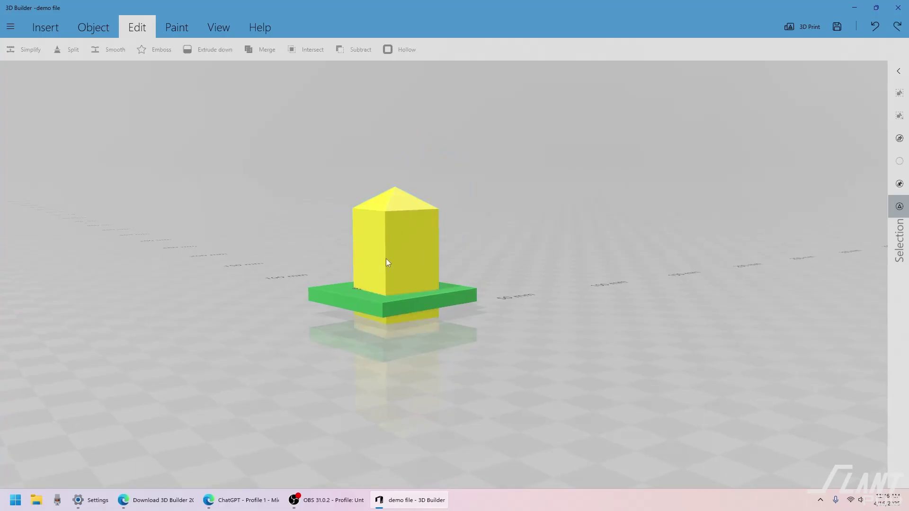
{"action": "left_click", "coordinate": [348, 297]}
{"action": "key", "text": "Delete"}
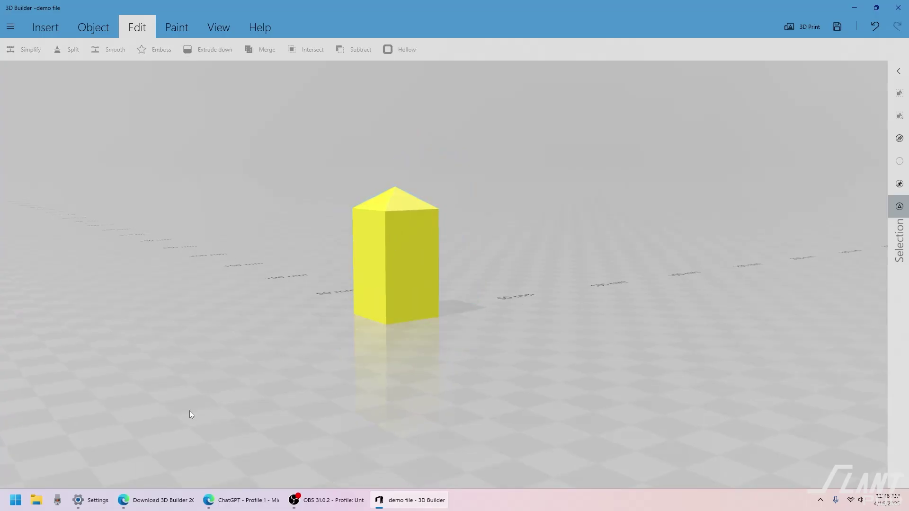
On the SlantPOD blog, open the 3rd Party Parts Negatives post and download Teleport Negatives V1.zip.
{"action": "left_click", "coordinate": [165, 455]}
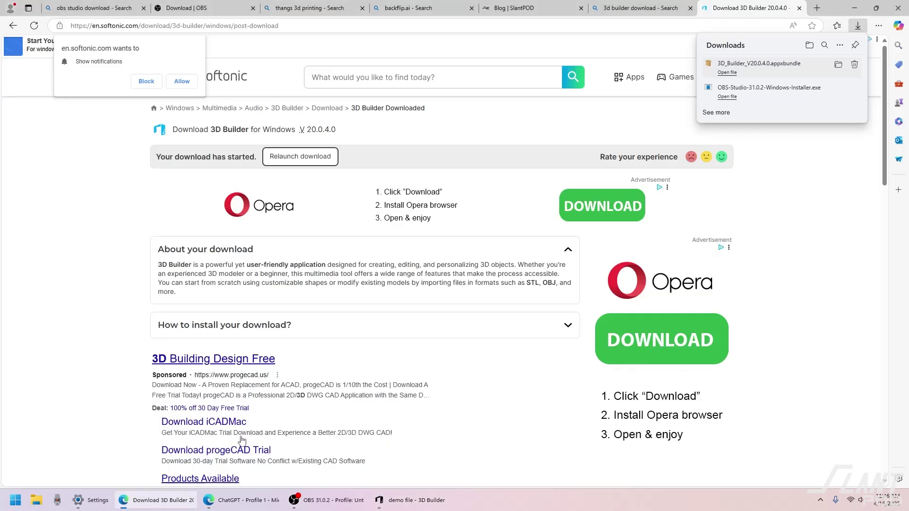
{"action": "left_click", "coordinate": [639, 8]}
{"action": "left_click", "coordinate": [525, 8]}
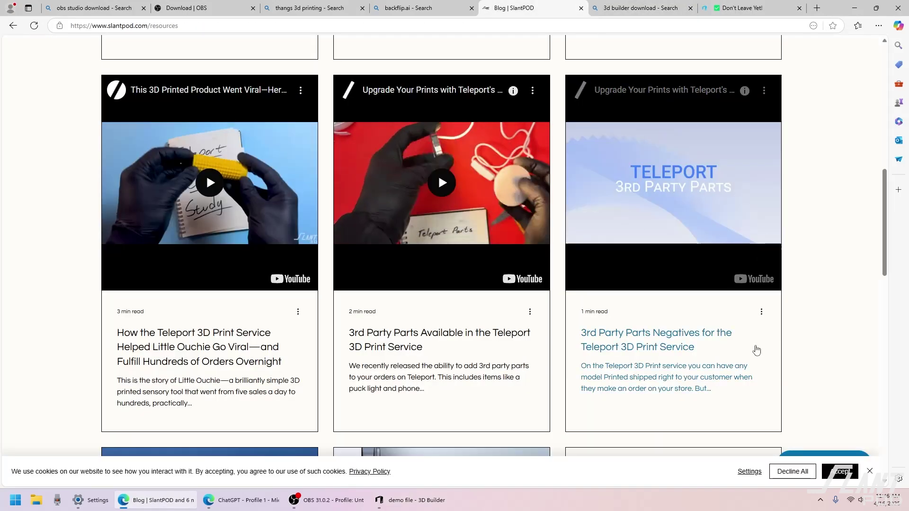
{"action": "left_click", "coordinate": [657, 345]}
{"action": "scroll", "coordinate": [484, 249], "scroll_direction": "down", "scroll_amount": 4}
{"action": "scroll", "coordinate": [364, 285], "scroll_direction": "down", "scroll_amount": 4}
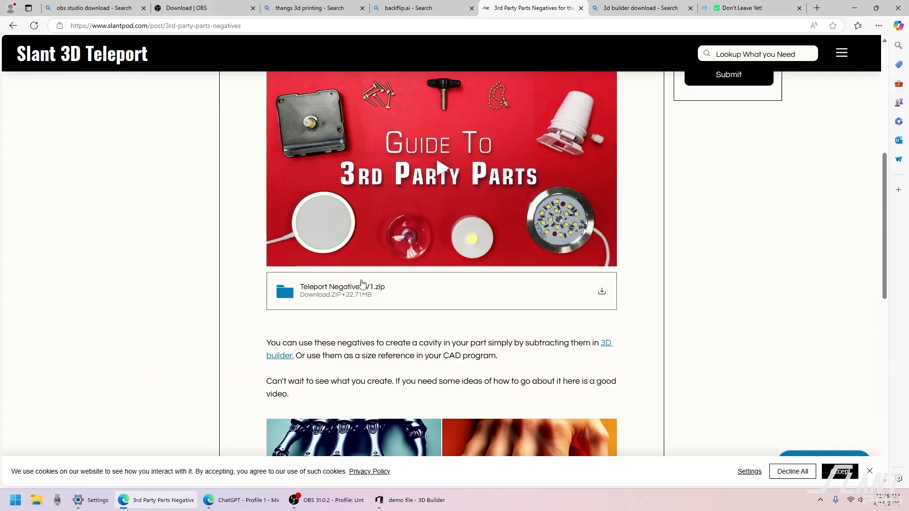
{"action": "scroll", "coordinate": [379, 307], "scroll_direction": "up", "scroll_amount": 2}
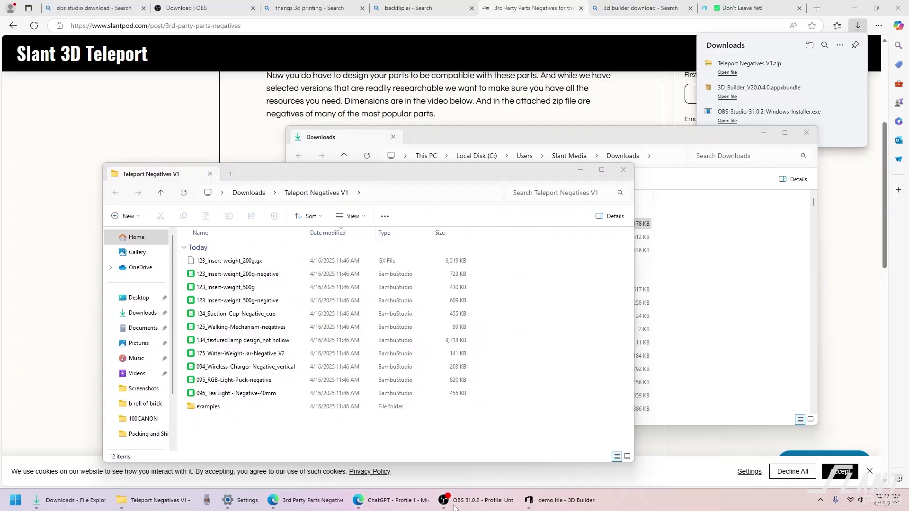
Drag 095_RGB-Light-Puck-negative from the Teleport Negatives V1 folder into 3D Builder.
{"action": "left_click", "coordinate": [527, 492]}
{"action": "left_click", "coordinate": [123, 506]}
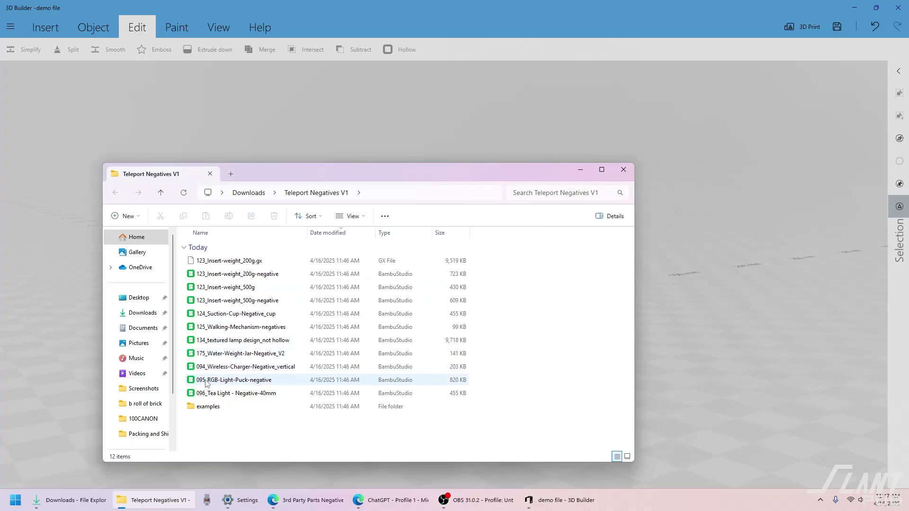
{"action": "left_click_drag", "start_coordinate": [206, 384], "coordinate": [503, 336]}
{"action": "left_click_drag", "start_coordinate": [723, 279], "coordinate": [724, 279]}
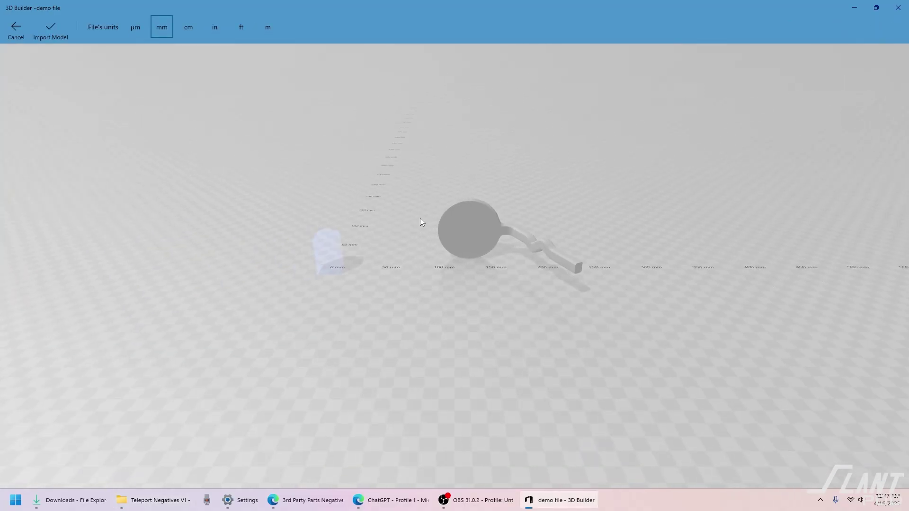
Import the negative in millimetres and scale the yellow column to 76.77 × 76.77 × 161.02 mm.
{"action": "left_click", "coordinate": [53, 30]}
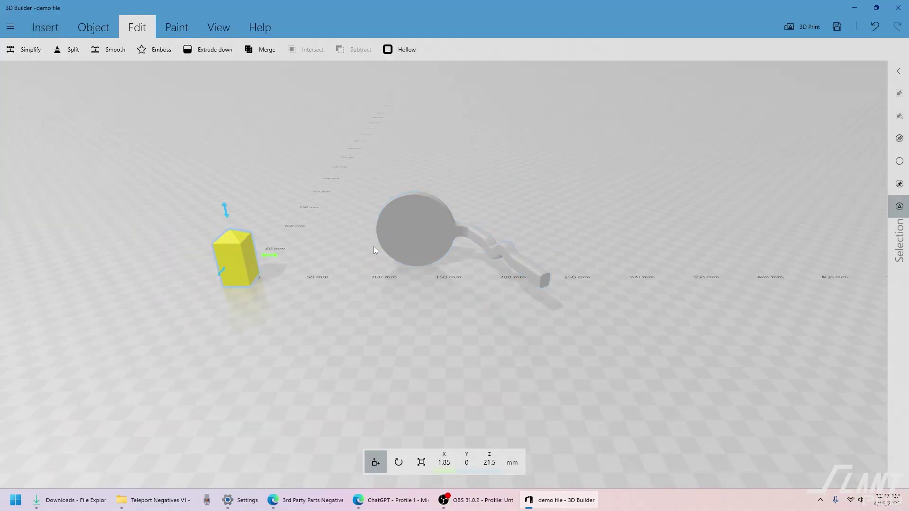
{"action": "left_click", "coordinate": [422, 469]}
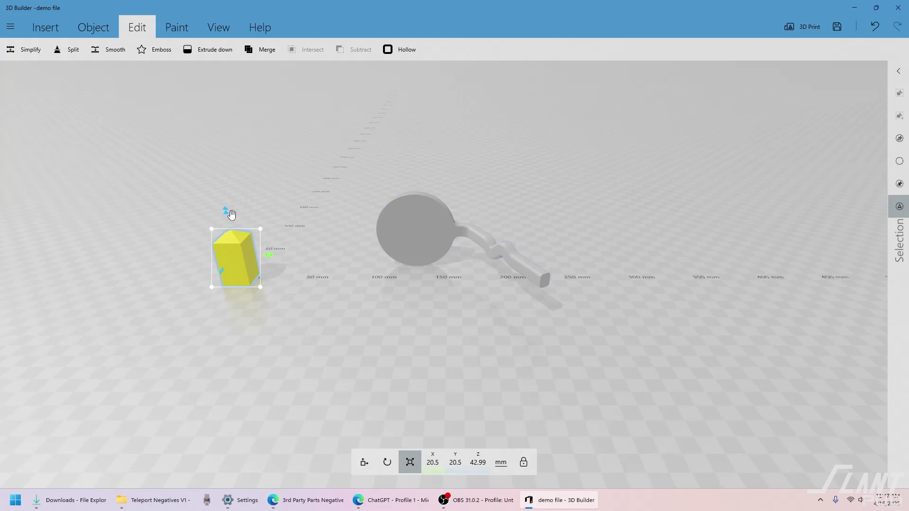
{"action": "left_click_drag", "start_coordinate": [231, 215], "coordinate": [213, 83]}
Orbit to show both objects and select the grey light-puck negative.
{"action": "scroll", "coordinate": [408, 377], "scroll_direction": "down", "scroll_amount": 4}
{"action": "mouse_move", "coordinate": [408, 377]}
{"action": "right_mouse_down"}
{"action": "mouse_move", "coordinate": [465, 398]}
{"action": "mouse_move", "coordinate": [396, 383]}
{"action": "right_mouse_up"}
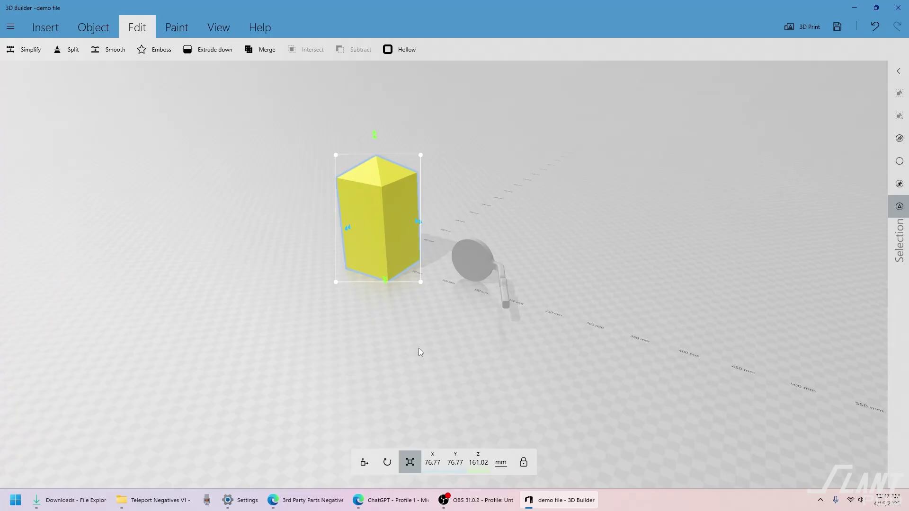
{"action": "left_click", "coordinate": [470, 269]}
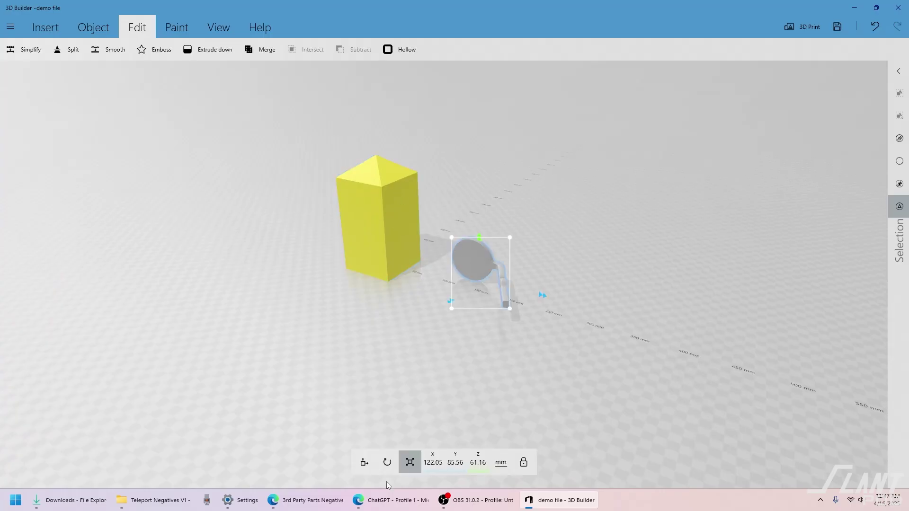
{"action": "left_click", "coordinate": [363, 463]}
Raise the negative, rotate it 90° in roll and pitch, and sink it into the column at X -1.93, Z 61.03 mm.
{"action": "left_click_drag", "start_coordinate": [483, 242], "coordinate": [458, 277]}
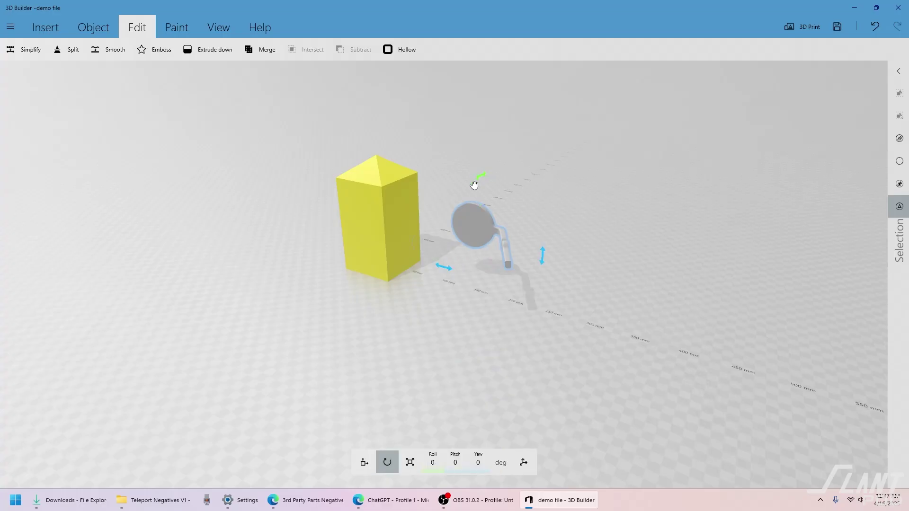
{"action": "left_click_drag", "start_coordinate": [459, 200], "coordinate": [445, 289]}
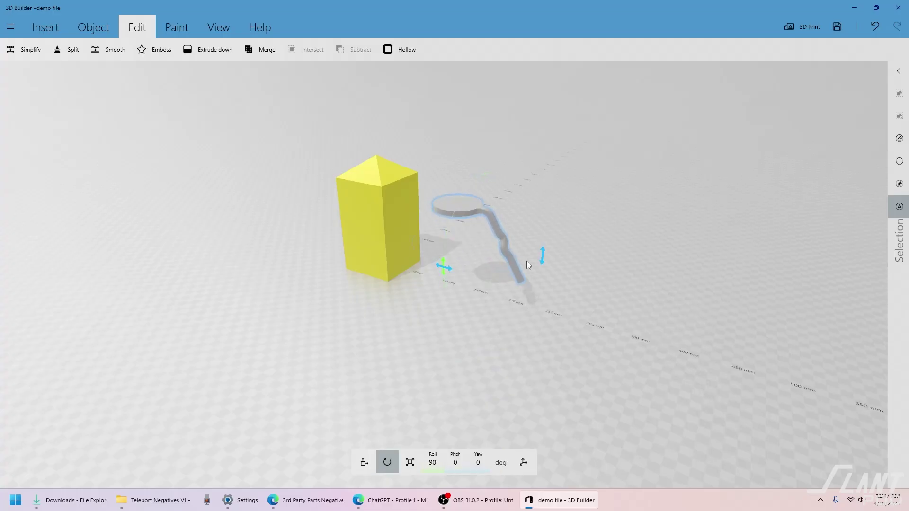
{"action": "left_click_drag", "start_coordinate": [542, 258], "coordinate": [490, 291]}
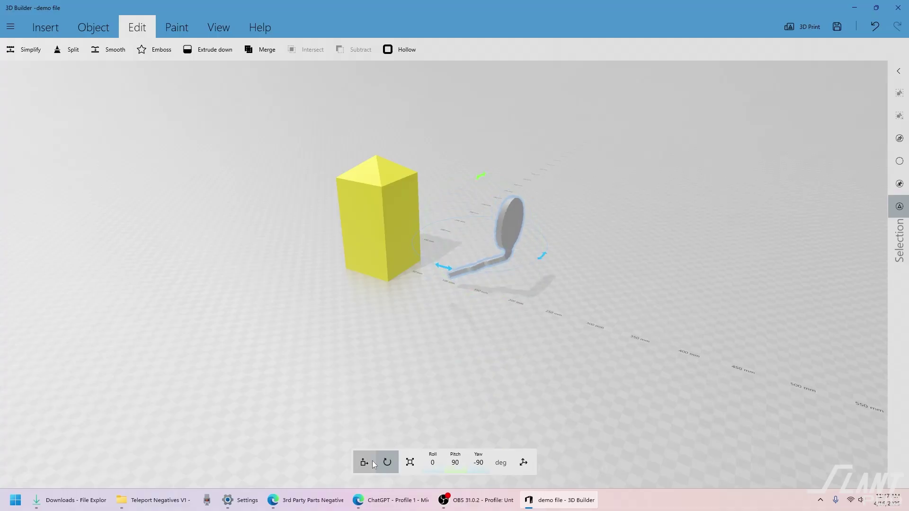
{"action": "left_click_drag", "start_coordinate": [534, 256], "coordinate": [424, 236]}
{"action": "scroll", "coordinate": [384, 221], "scroll_direction": "up", "scroll_amount": 3}
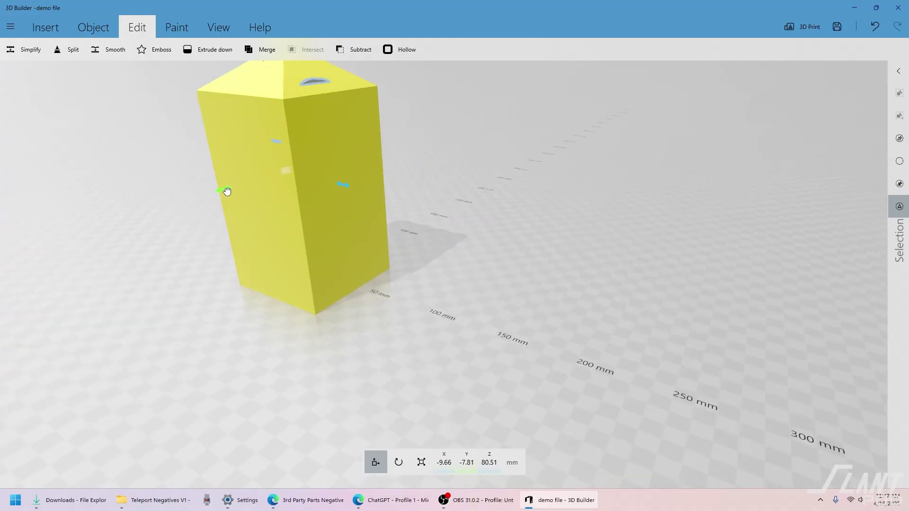
{"action": "scroll", "coordinate": [393, 253], "scroll_direction": "down", "scroll_amount": 3}
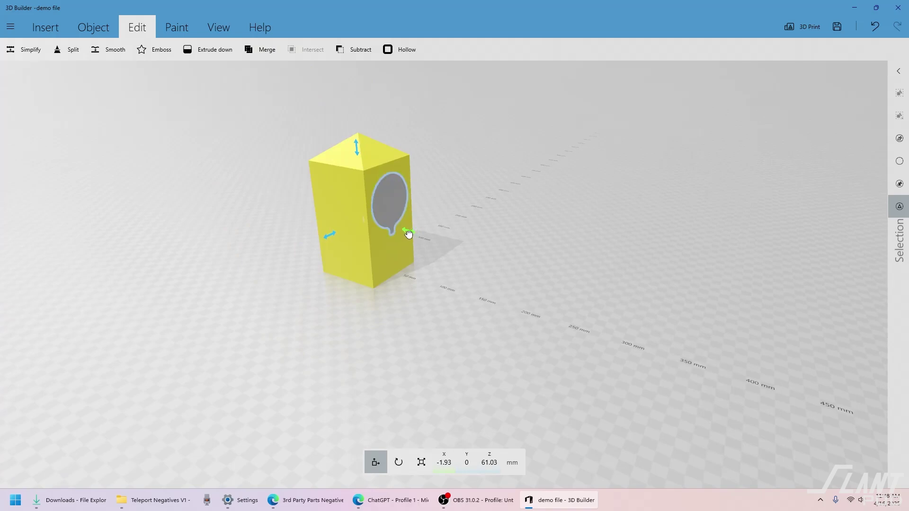
Subtract the light-puck negative from the yellow column and orbit to inspect the puck-shaped recess.
{"action": "left_click", "coordinate": [359, 50]}
{"action": "scroll", "coordinate": [400, 240], "scroll_direction": "up", "scroll_amount": 3}
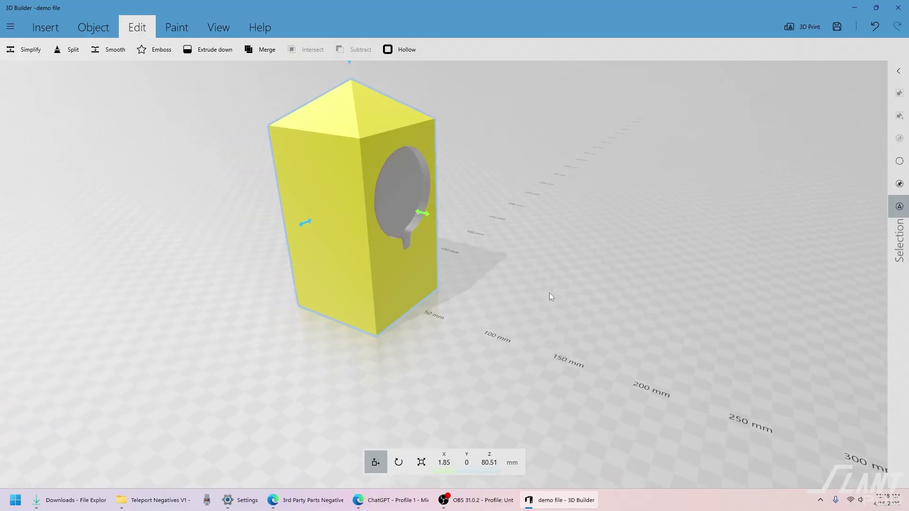
{"action": "right_click_drag", "start_coordinate": [561, 298], "coordinate": [848, 207]}
{"action": "right_click_drag", "start_coordinate": [521, 247], "coordinate": [174, 331]}
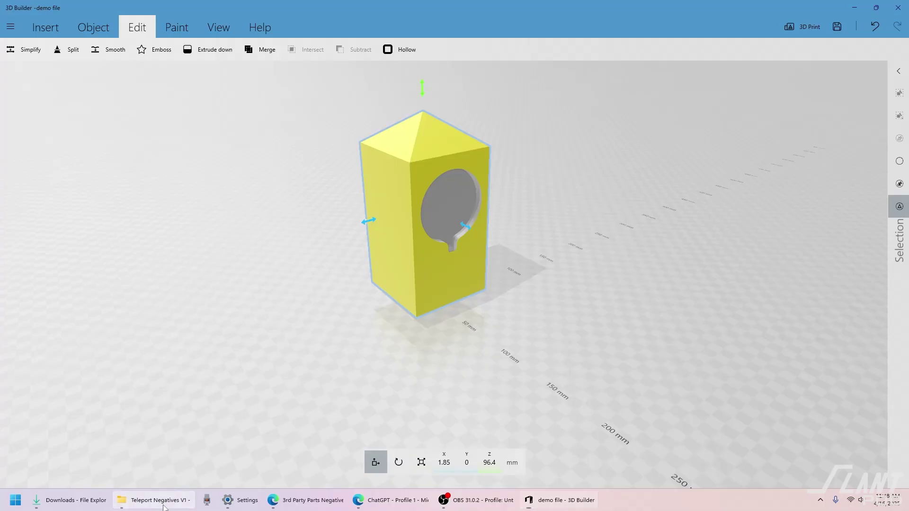
{"action": "left_click", "coordinate": [156, 501]}
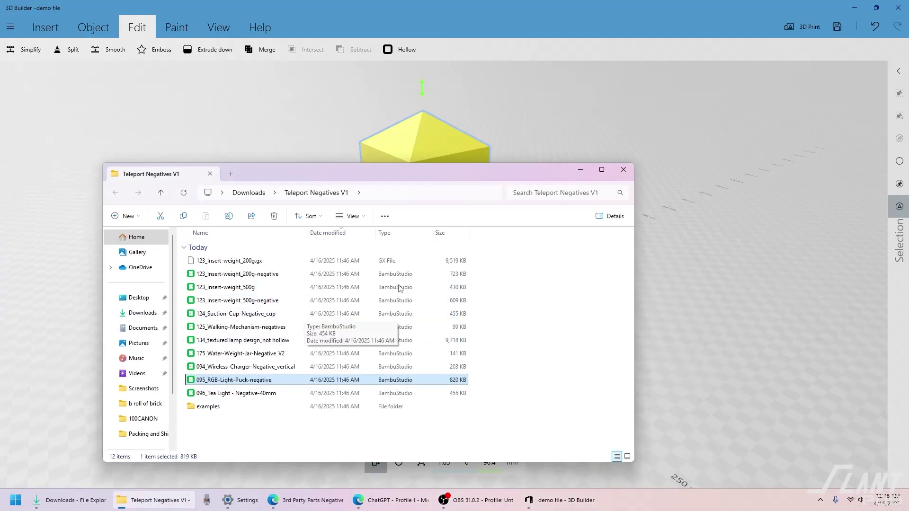
{"action": "left_click", "coordinate": [580, 169]}
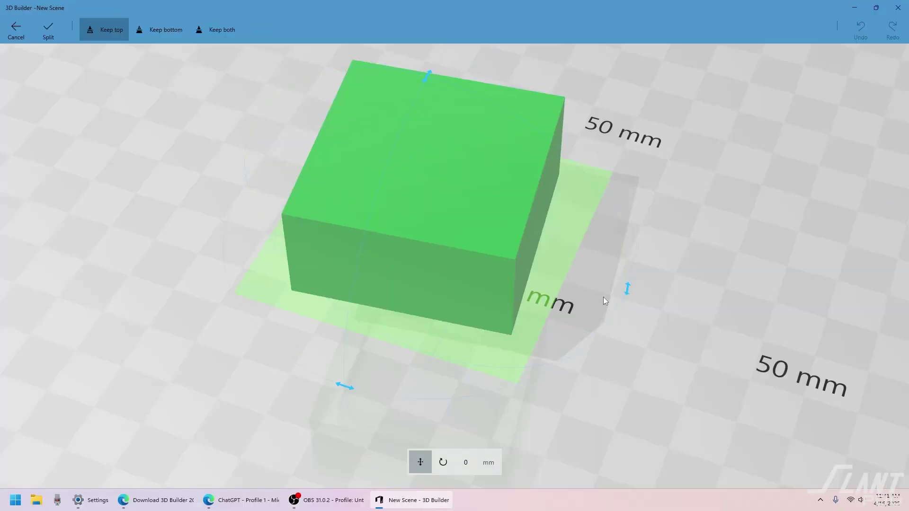
Split the green cube along a diagonal plane, subtract, then orbit to view the yellow column's hollowed face.
{"action": "left_click_drag", "start_coordinate": [384, 138], "coordinate": [146, 71]}
{"action": "left_click", "coordinate": [47, 29]}
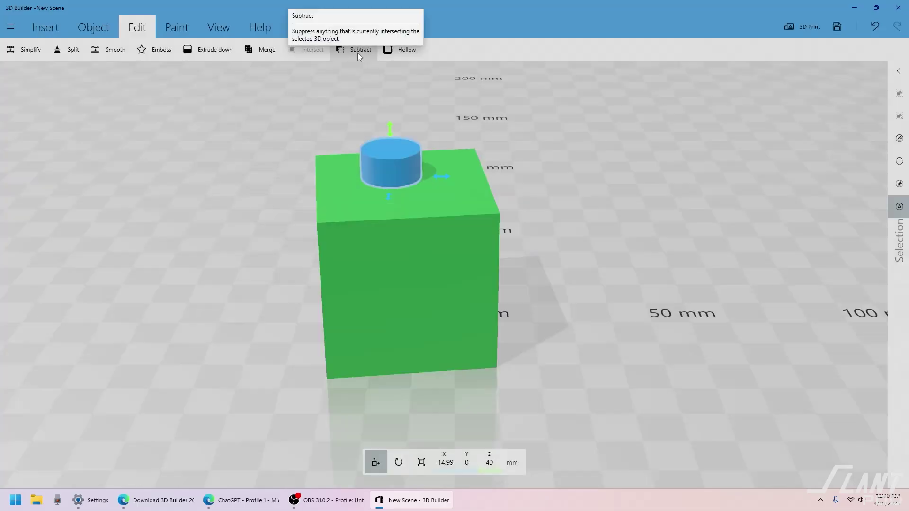
{"action": "left_click", "coordinate": [357, 51]}
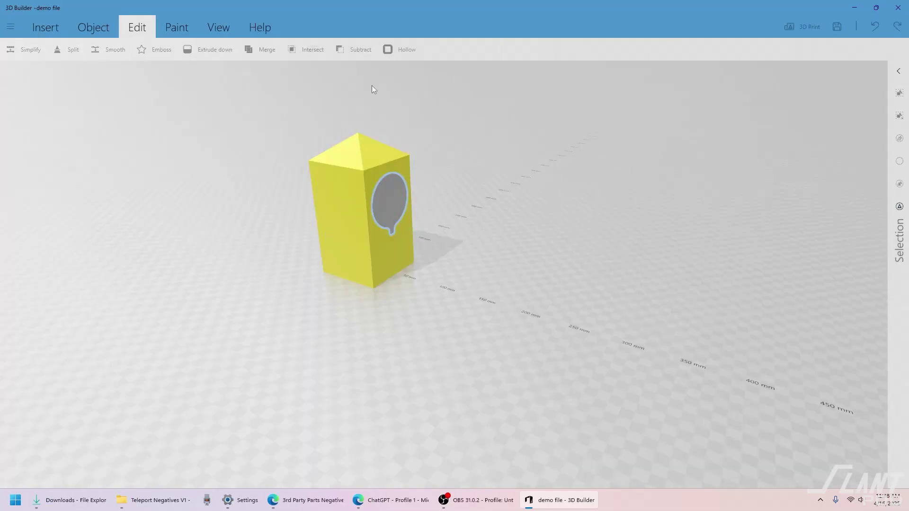
{"action": "left_click", "coordinate": [393, 232]}
{"action": "left_click_drag", "start_coordinate": [567, 285], "coordinate": [311, 298]}
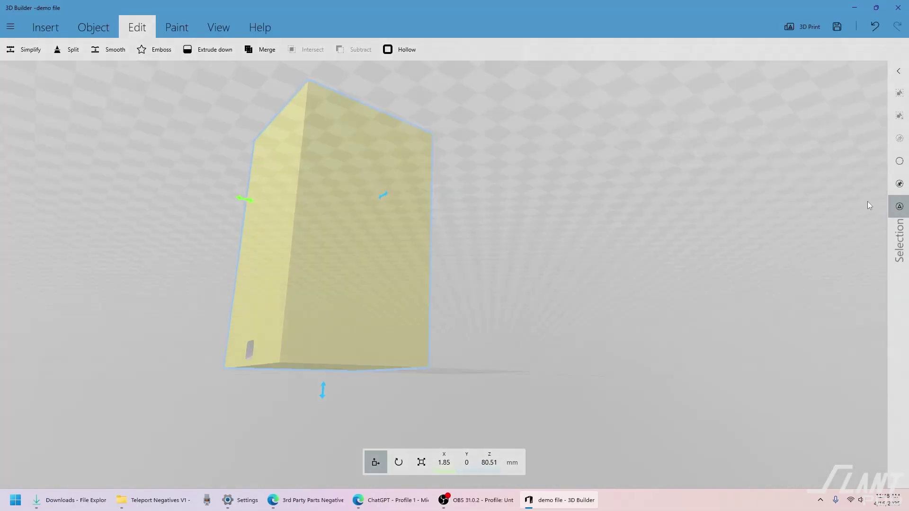